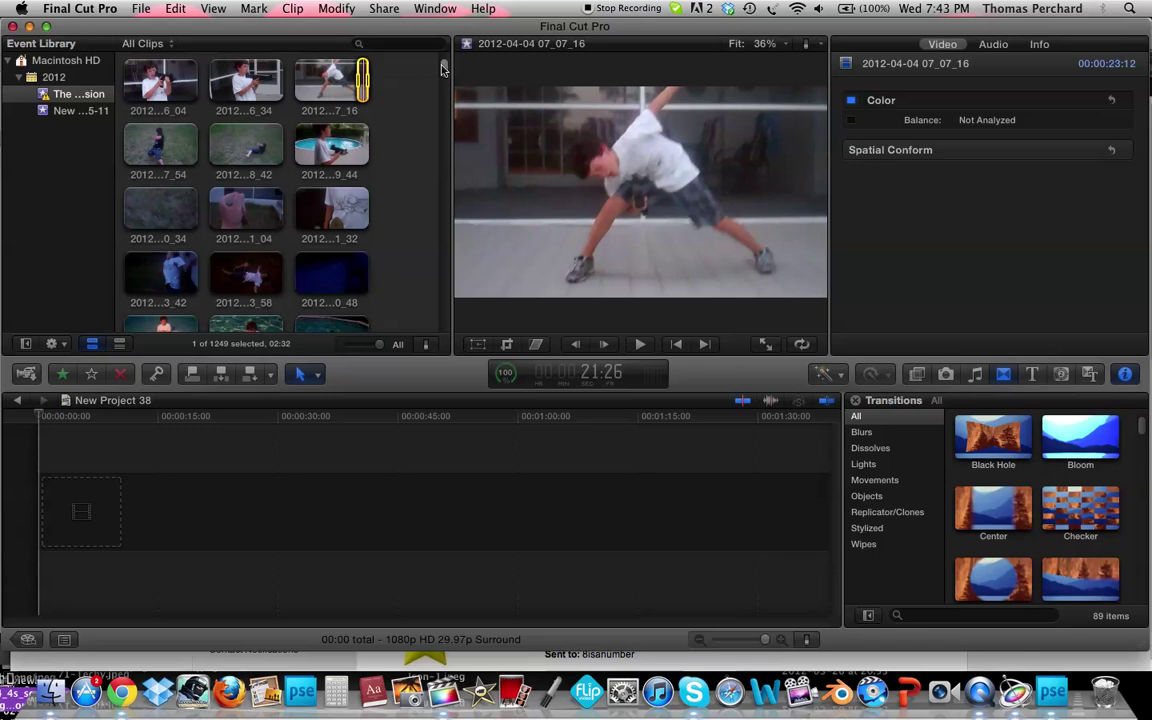
{"action": "scroll", "coordinate": [443, 68], "scroll_direction": "up", "scroll_amount": 5}
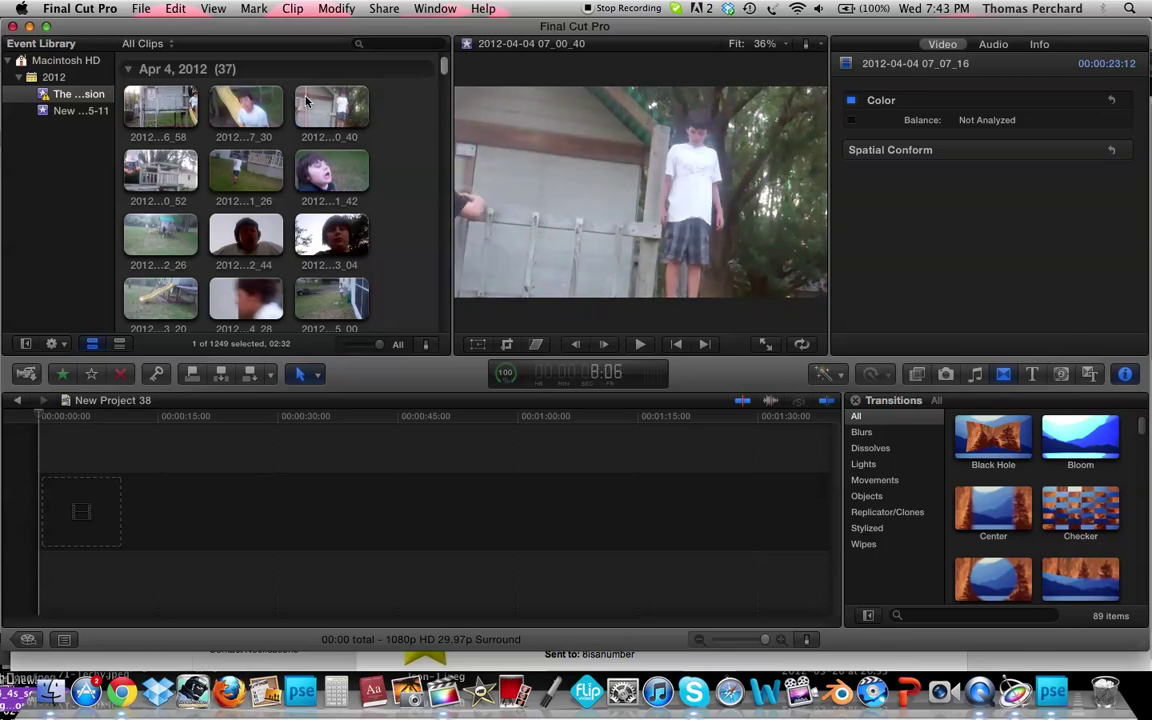
{"action": "left_click", "coordinate": [308, 101]}
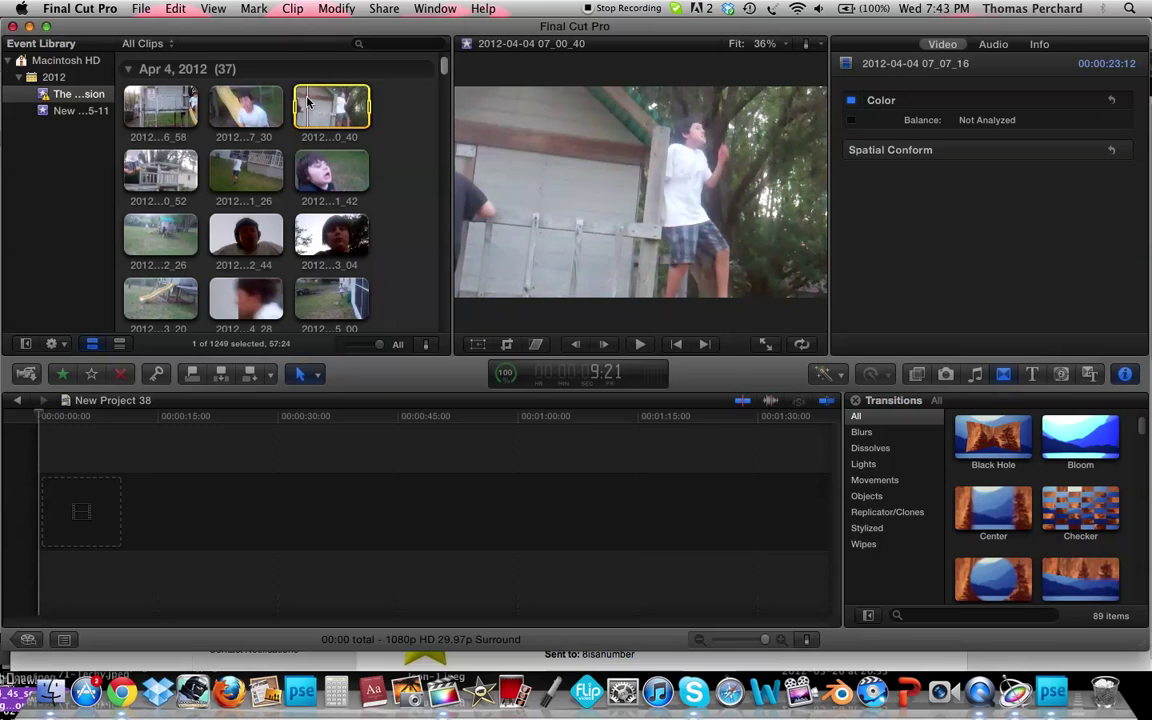
{"action": "mouse_move", "coordinate": [297, 107]}
{"action": "left_mouse_down"}
{"action": "mouse_move", "coordinate": [270, 106]}
{"action": "mouse_move", "coordinate": [308, 106]}
{"action": "left_mouse_up"}
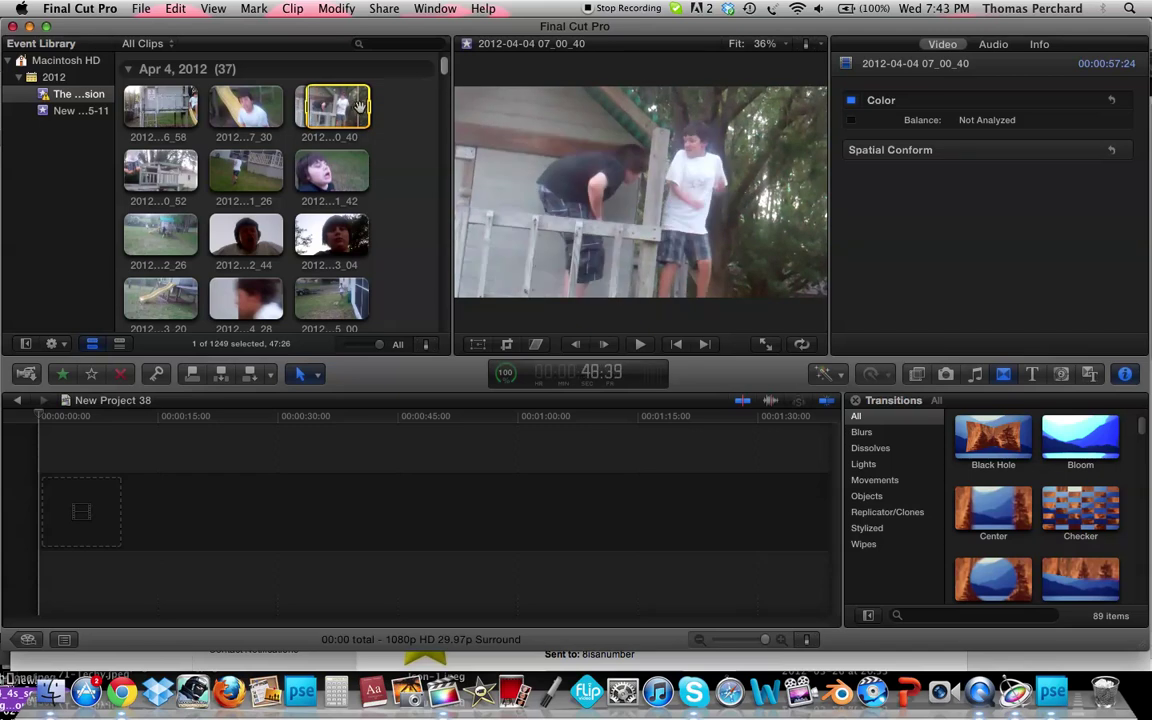
{"action": "left_click_drag", "start_coordinate": [369, 108], "coordinate": [73, 601]}
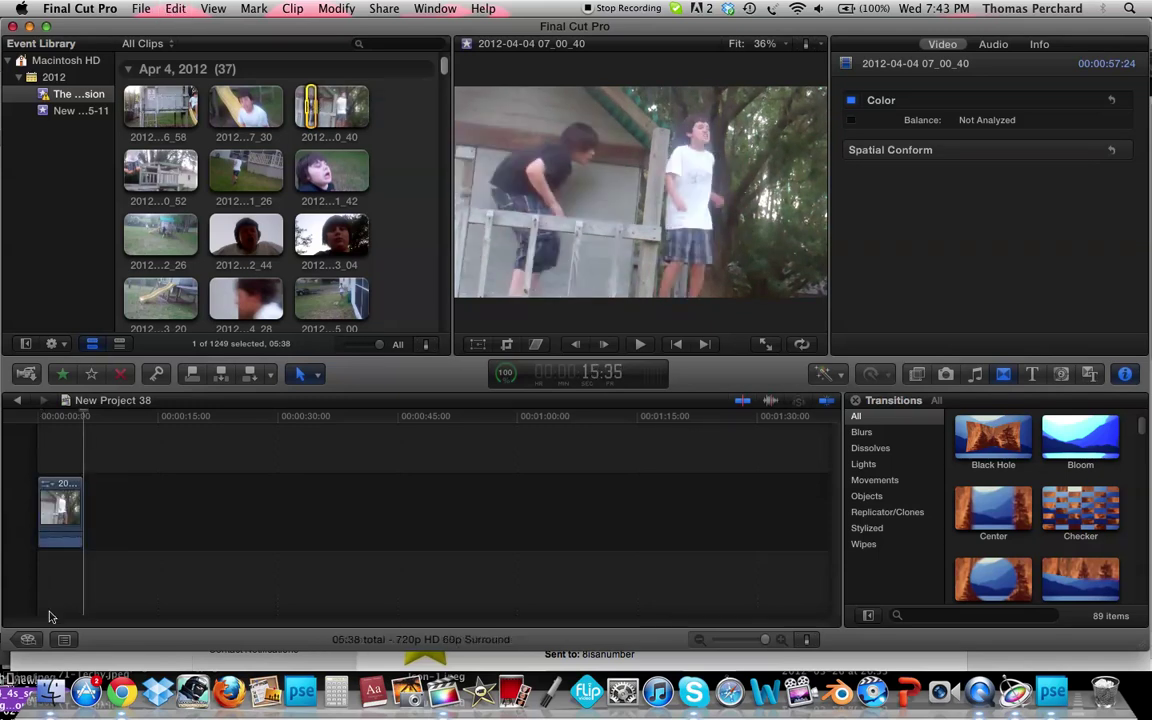
{"action": "left_click_drag", "start_coordinate": [61, 533], "coordinate": [70, 620]}
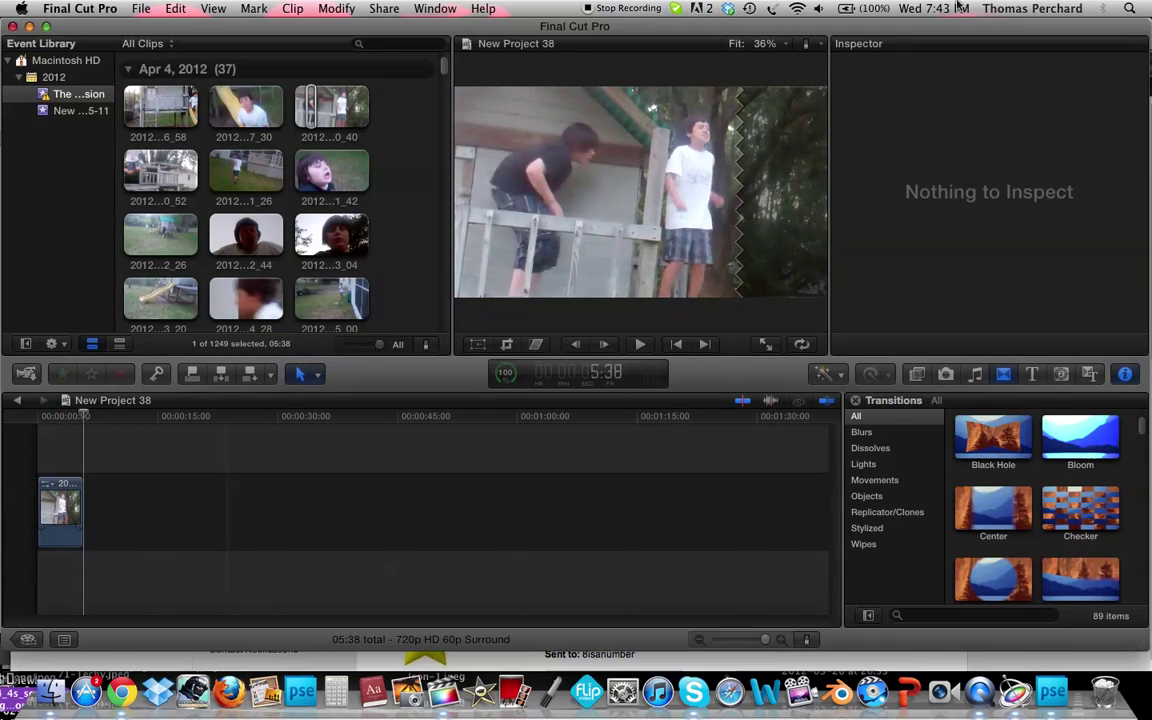
Find the "chuck testa" video on the computer, add the Chuck-Testa Dubstep Remix file to the timeline above the first clip, and close its player window
{"action": "left_click", "coordinate": [1134, 6]}
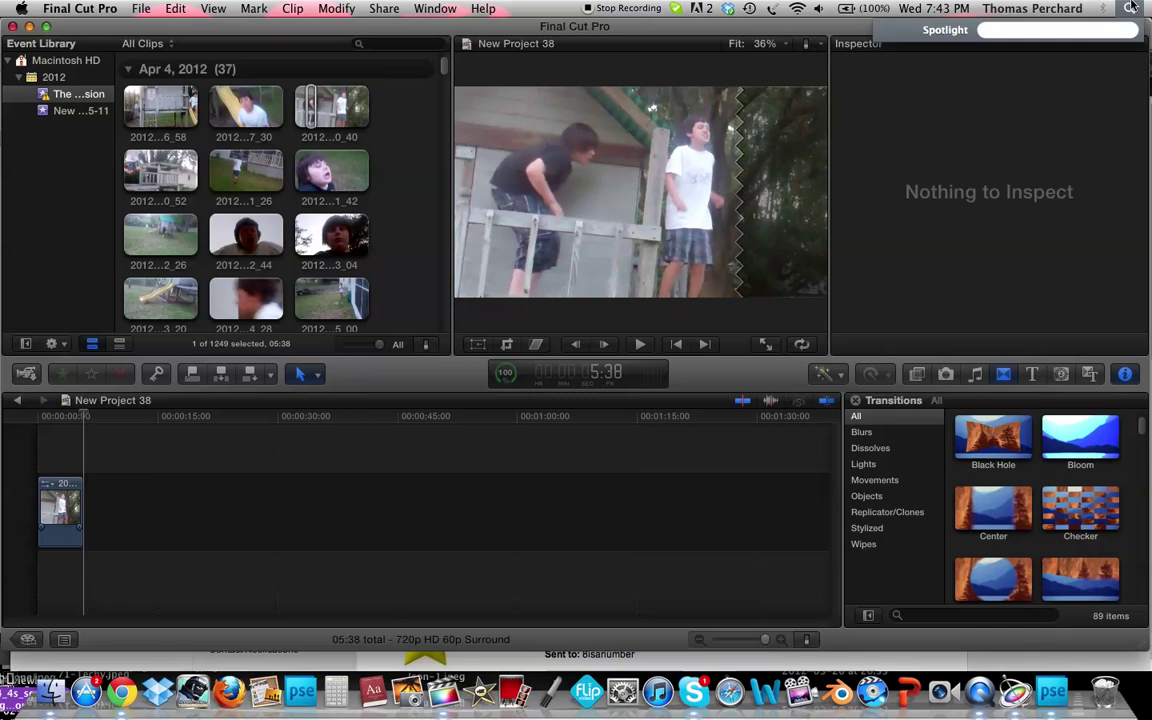
{"action": "type", "text": "chuck testa"}
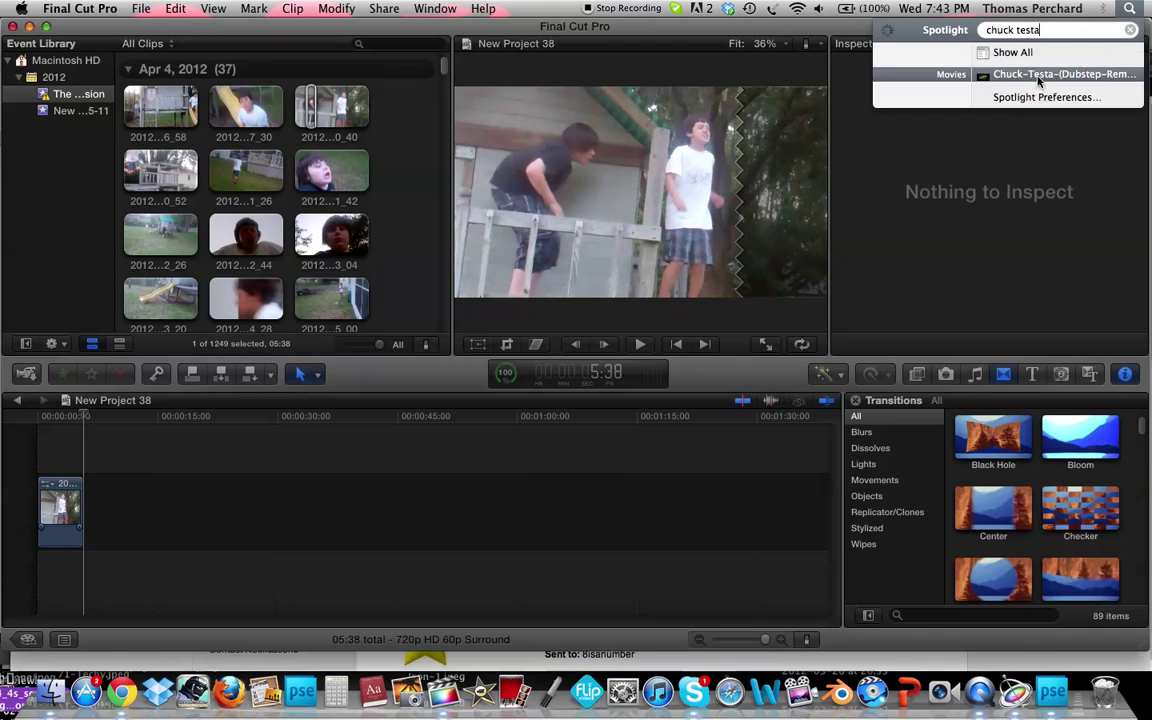
{"action": "left_click", "coordinate": [1035, 77]}
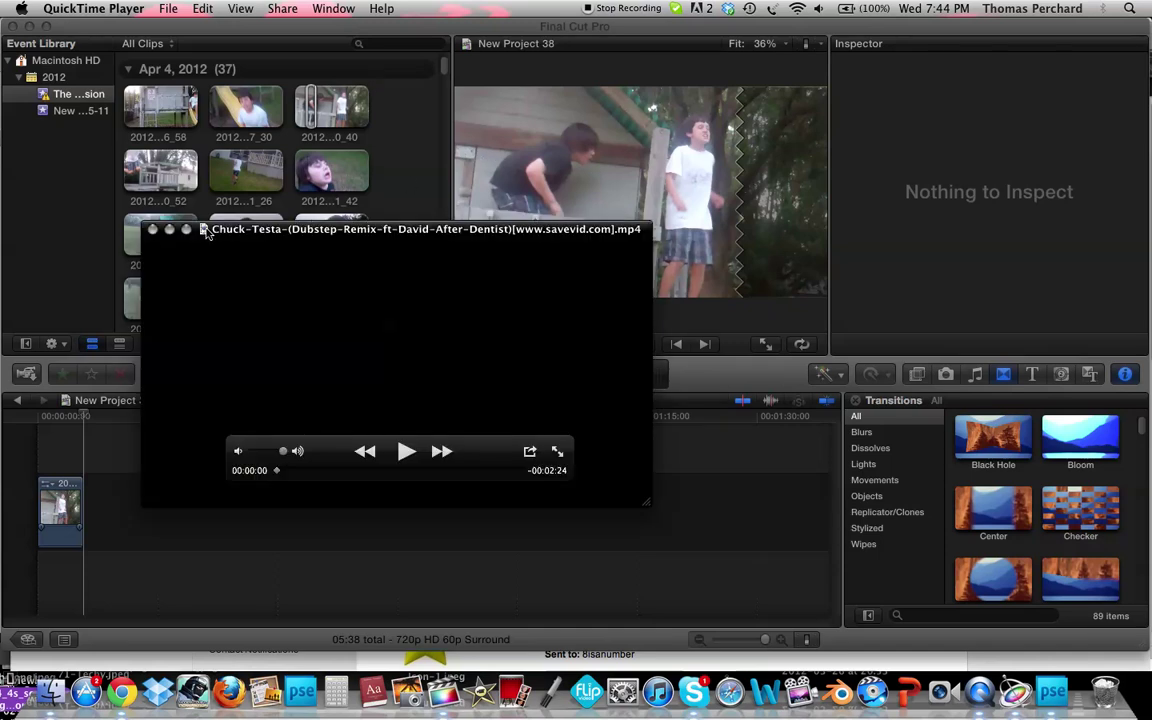
{"action": "left_click_drag", "start_coordinate": [72, 443], "coordinate": [72, 442]}
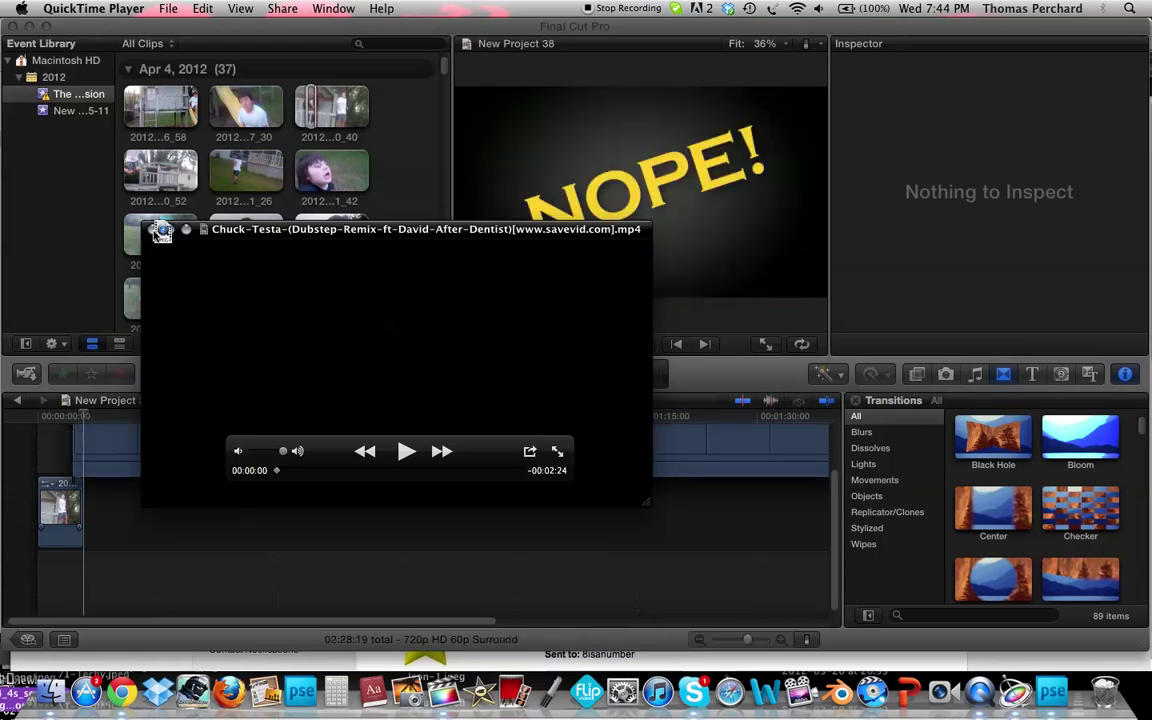
{"action": "left_click", "coordinate": [152, 229]}
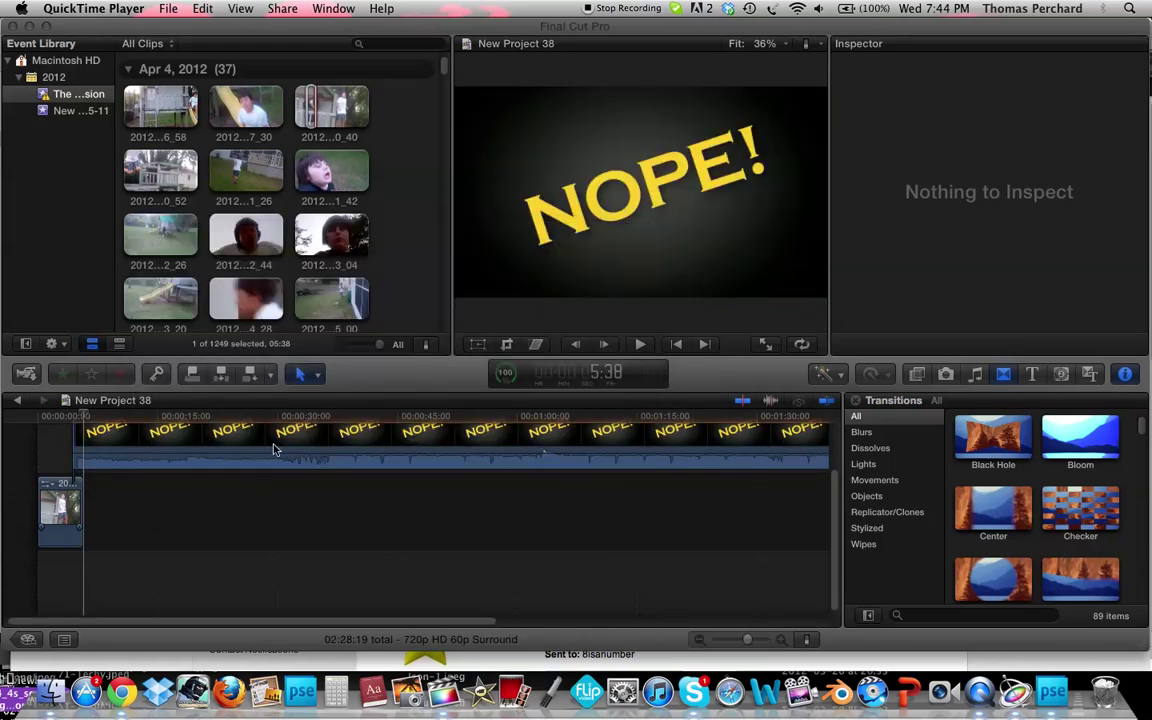
Play through the Chuck-Testa clip in the timeline and split it with the Blade tool at about 36:22
{"action": "scroll", "coordinate": [400, 442], "scroll_direction": "right", "scroll_amount": 10}
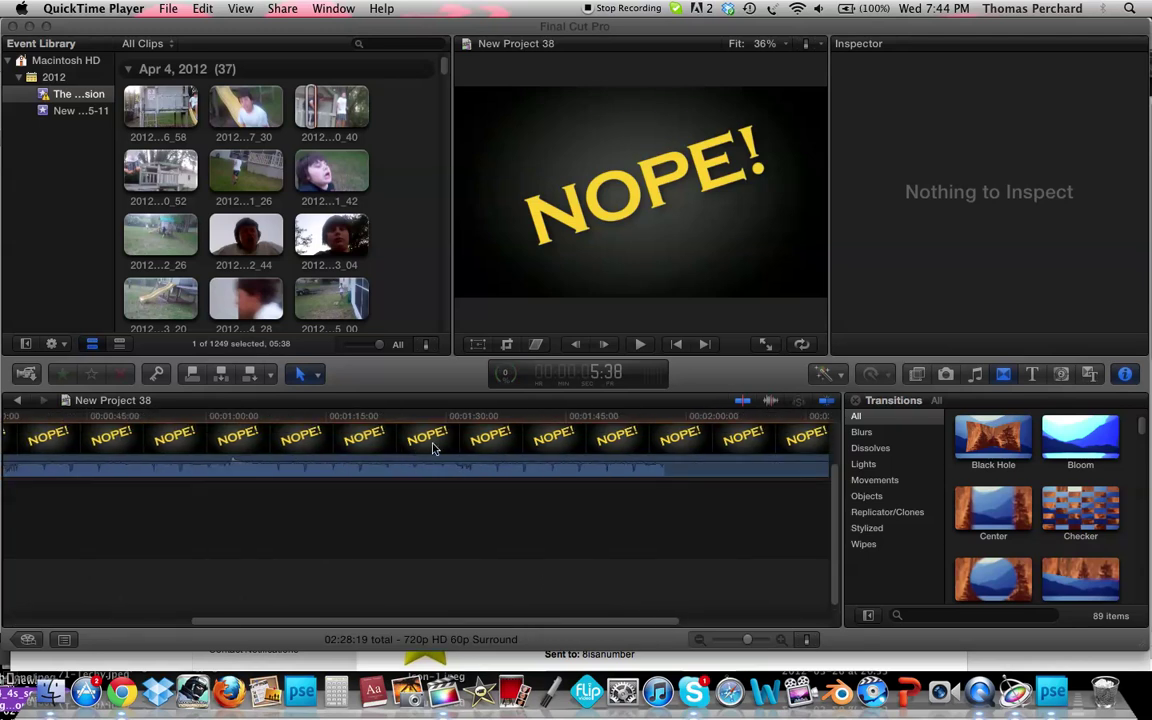
{"action": "left_click", "coordinate": [437, 536]}
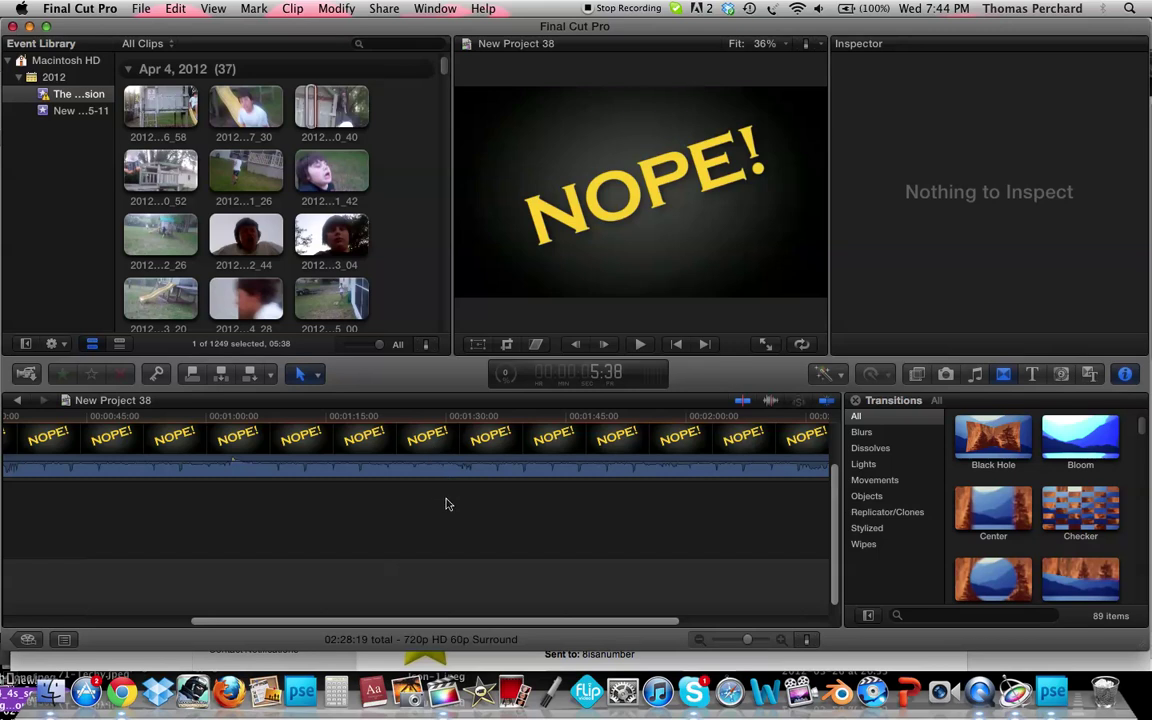
{"action": "scroll", "coordinate": [448, 500], "scroll_direction": "left", "scroll_amount": 1}
{"action": "key", "text": "space"}
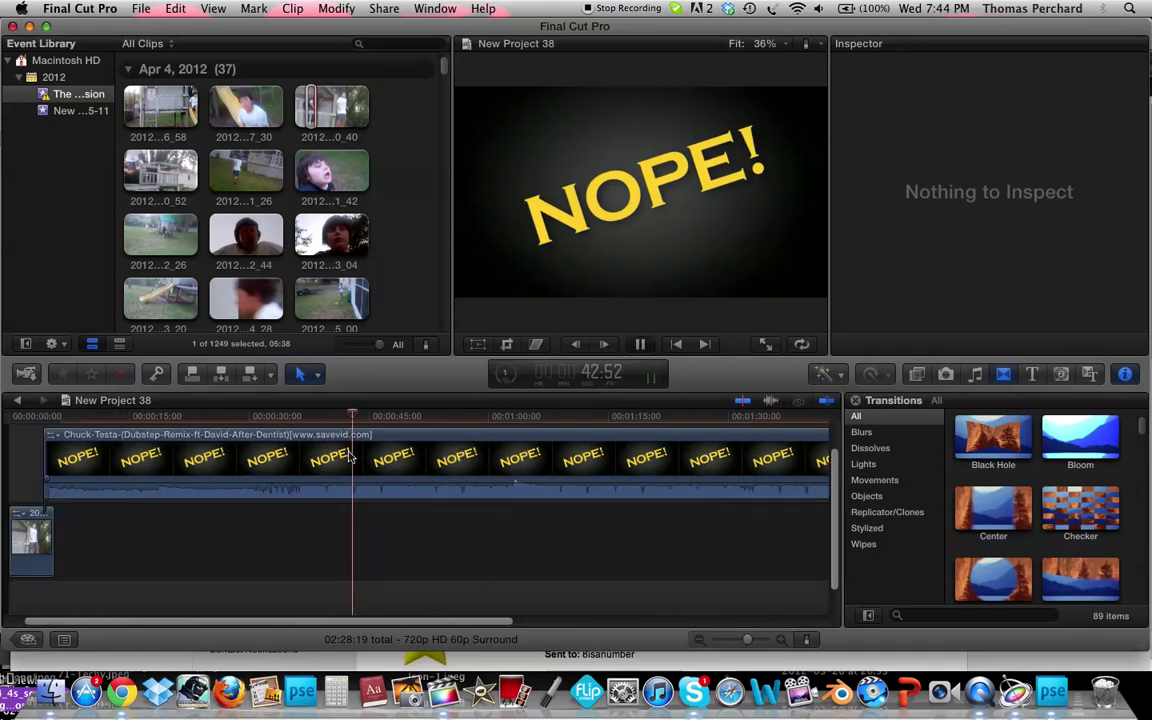
{"action": "left_click", "coordinate": [297, 457]}
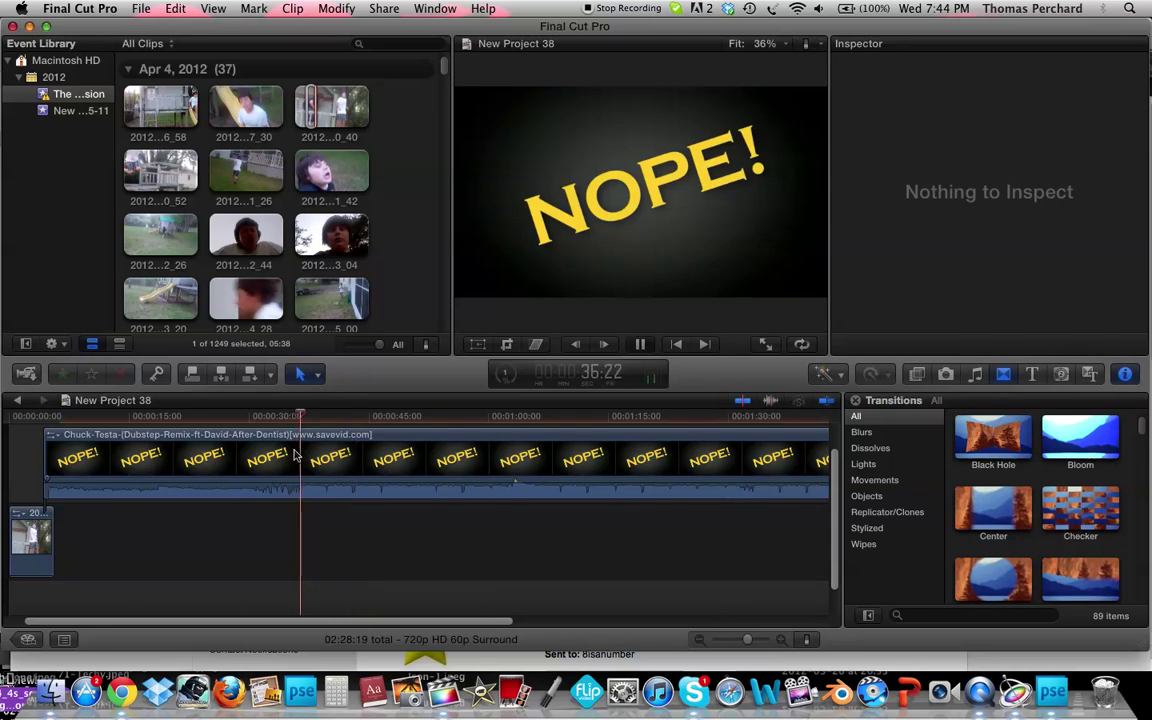
{"action": "key", "text": "space"}
{"action": "key", "text": "b"}
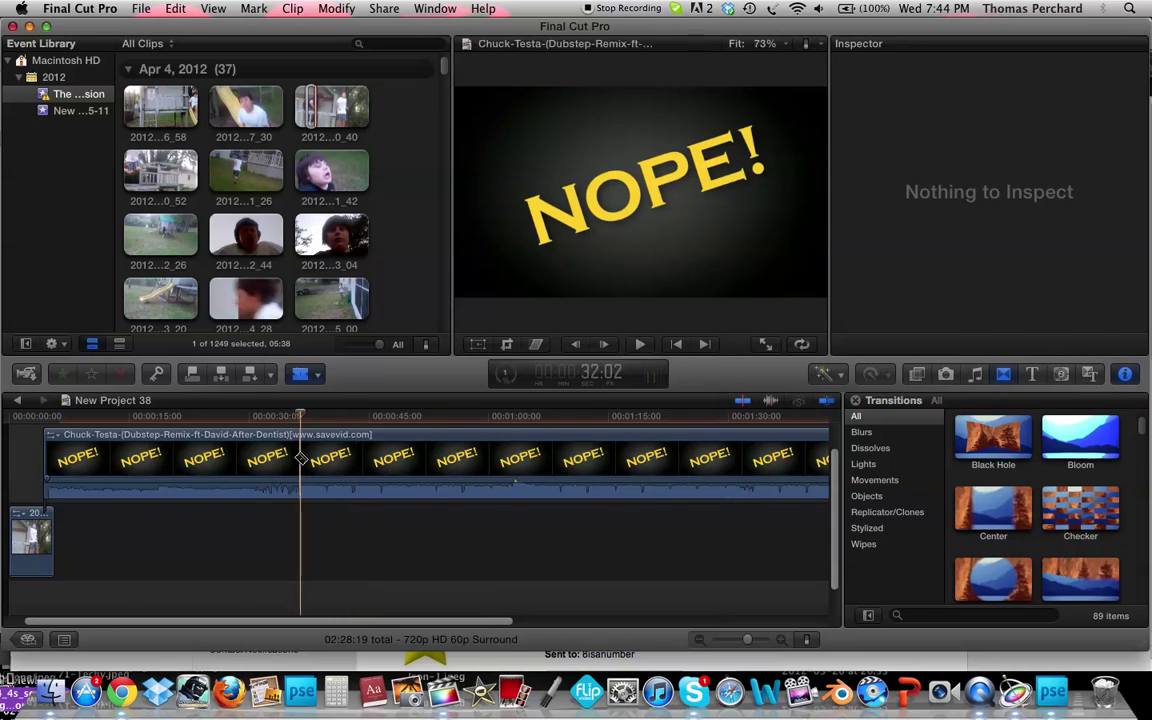
{"action": "left_click", "coordinate": [300, 457]}
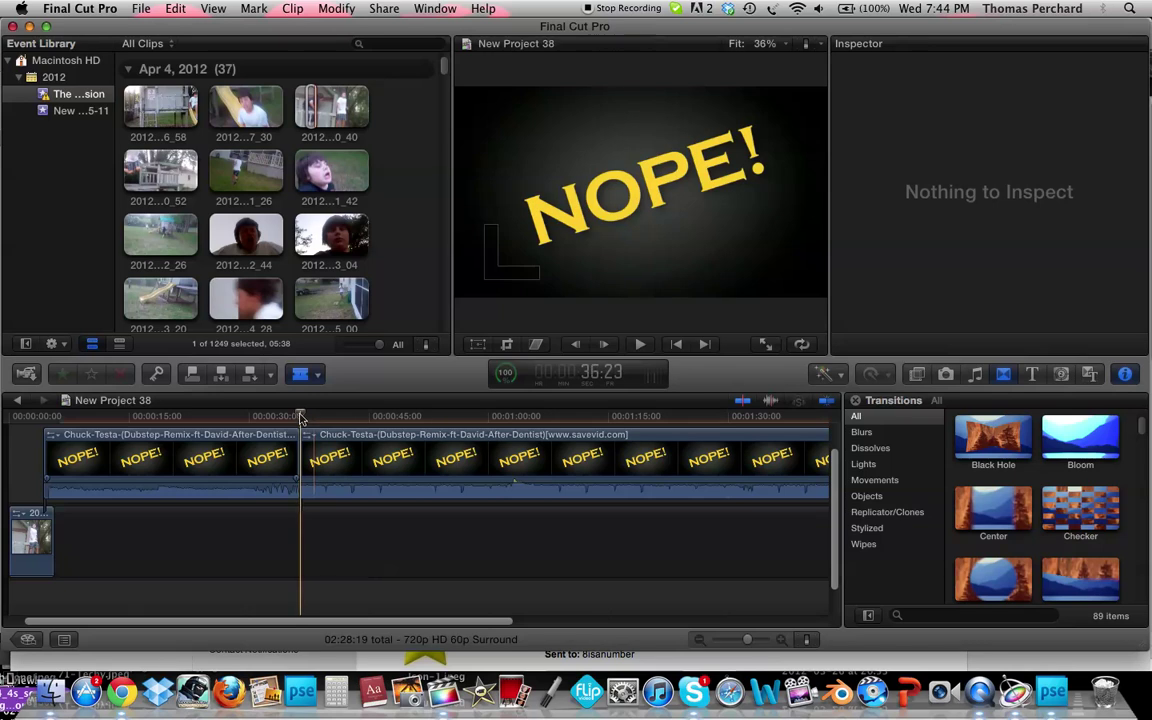
Delete the Chuck-Testa section before the cut and place the remaining part above the playground clip, starting at the project's beginning
{"action": "left_click_drag", "start_coordinate": [301, 419], "coordinate": [319, 418]}
{"action": "key", "text": "a"}
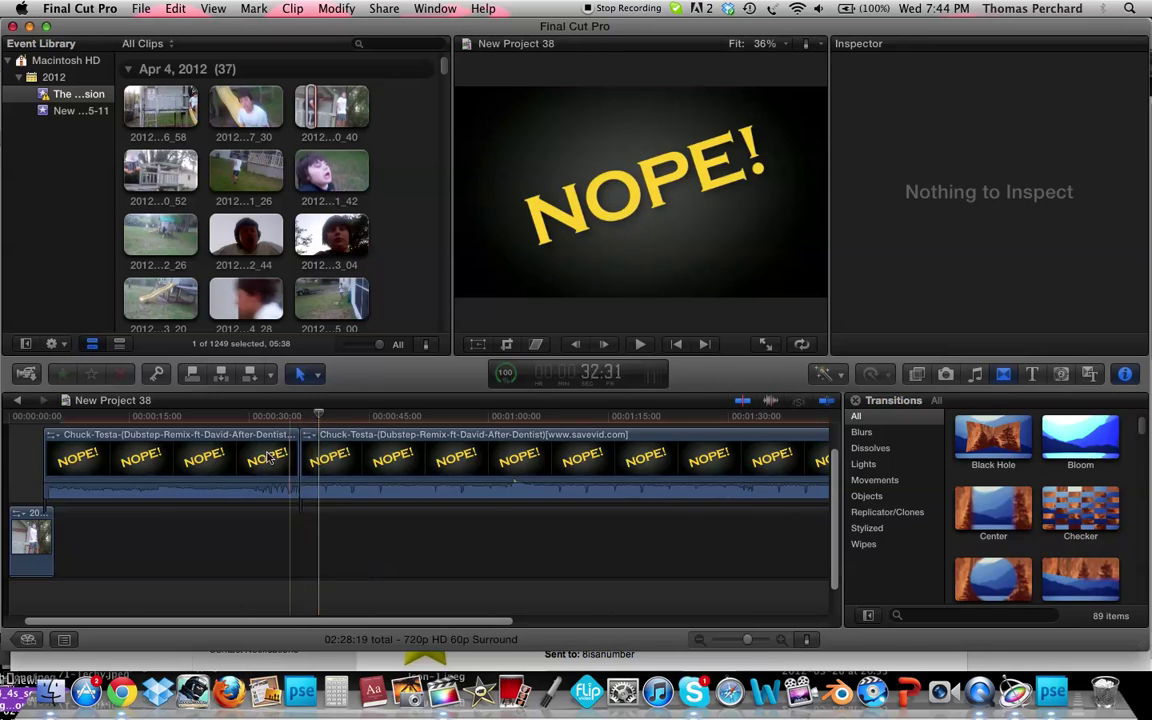
{"action": "left_click", "coordinate": [268, 457]}
{"action": "key", "text": "shift+BackSpace"}
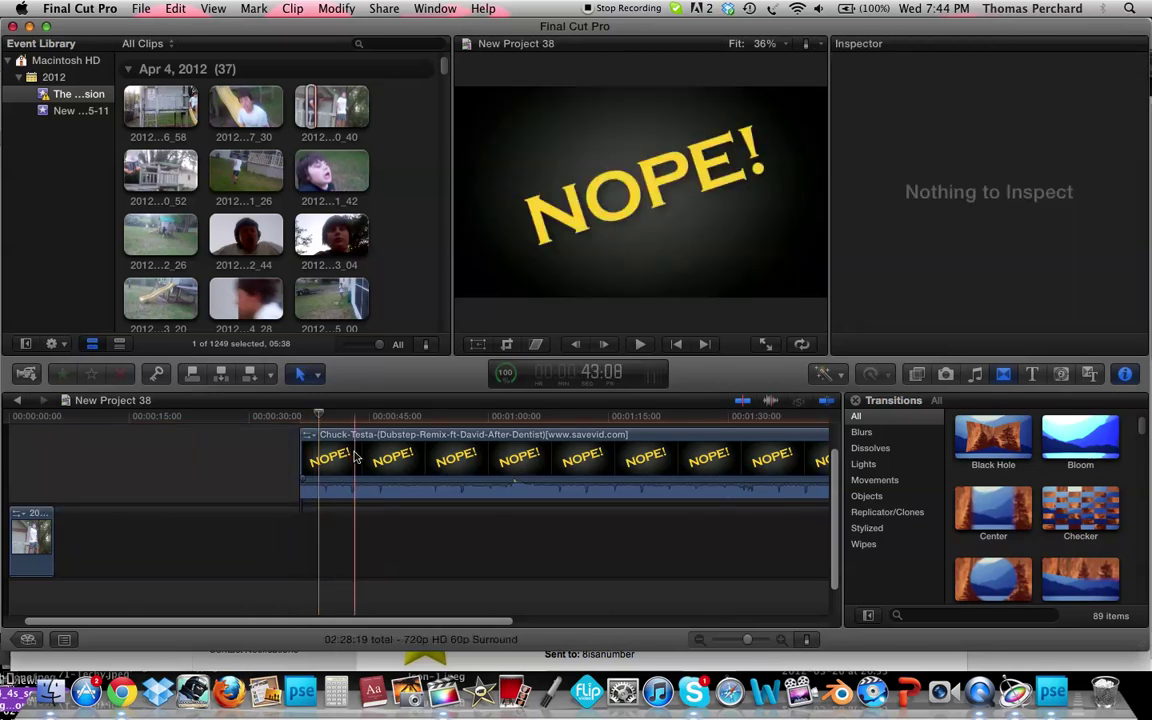
{"action": "left_click_drag", "start_coordinate": [355, 457], "coordinate": [57, 460]}
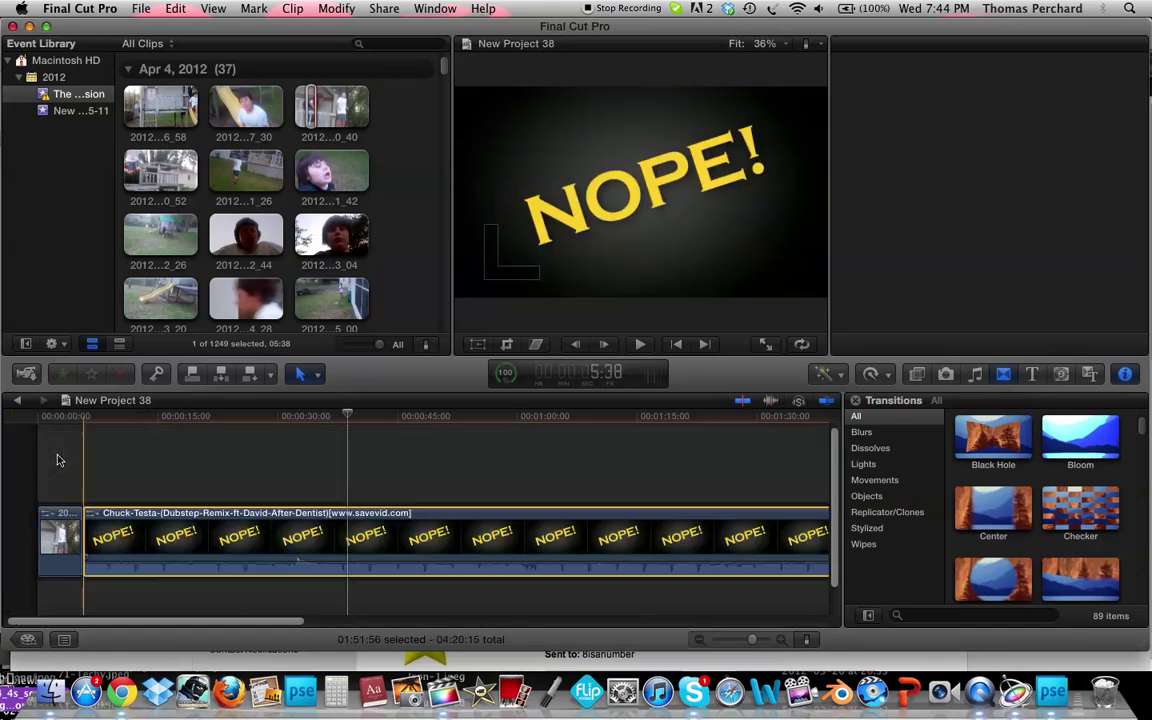
{"action": "left_click_drag", "start_coordinate": [148, 547], "coordinate": [110, 475]}
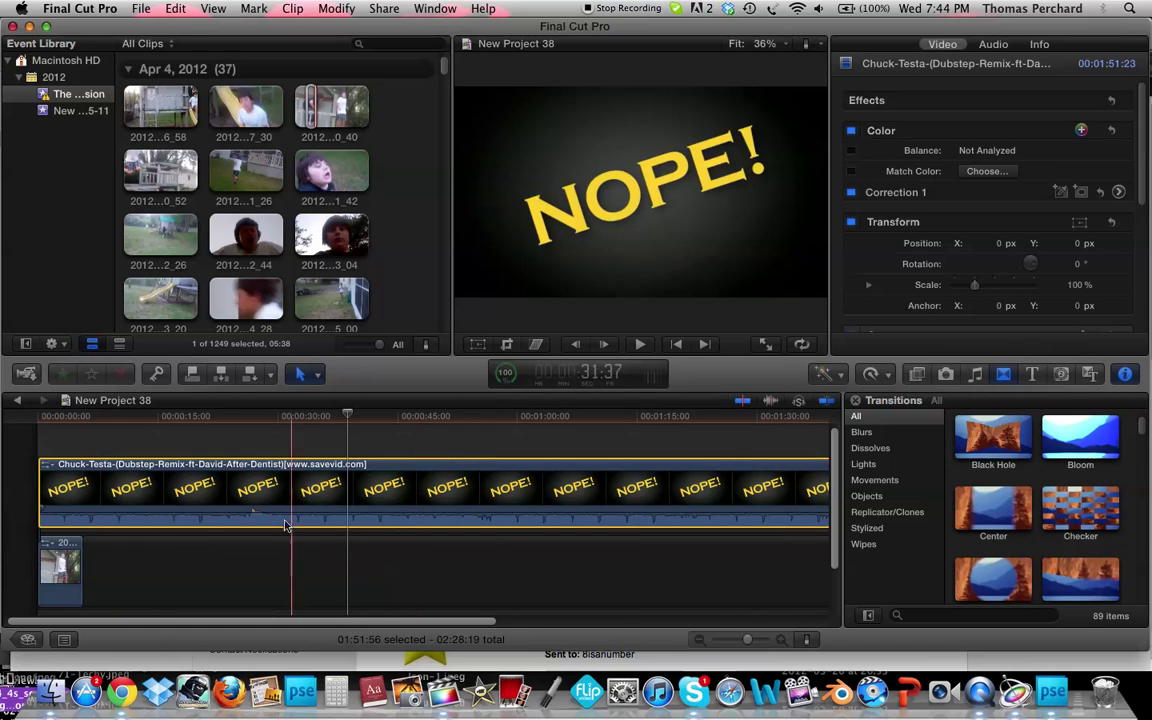
Split the Chuck-Testa clip at the end of the playground clip beneath it and delete the excess part
{"action": "key", "text": "t"}
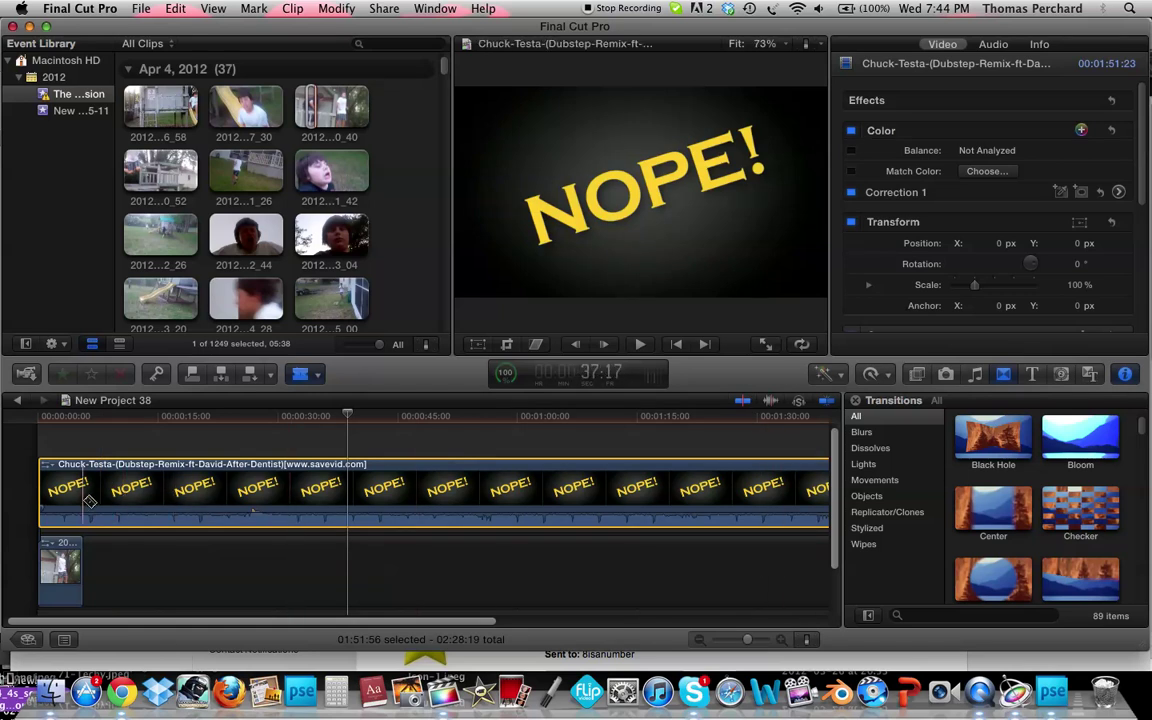
{"action": "left_click", "coordinate": [90, 501]}
{"action": "key", "text": "a"}
{"action": "left_click", "coordinate": [147, 491]}
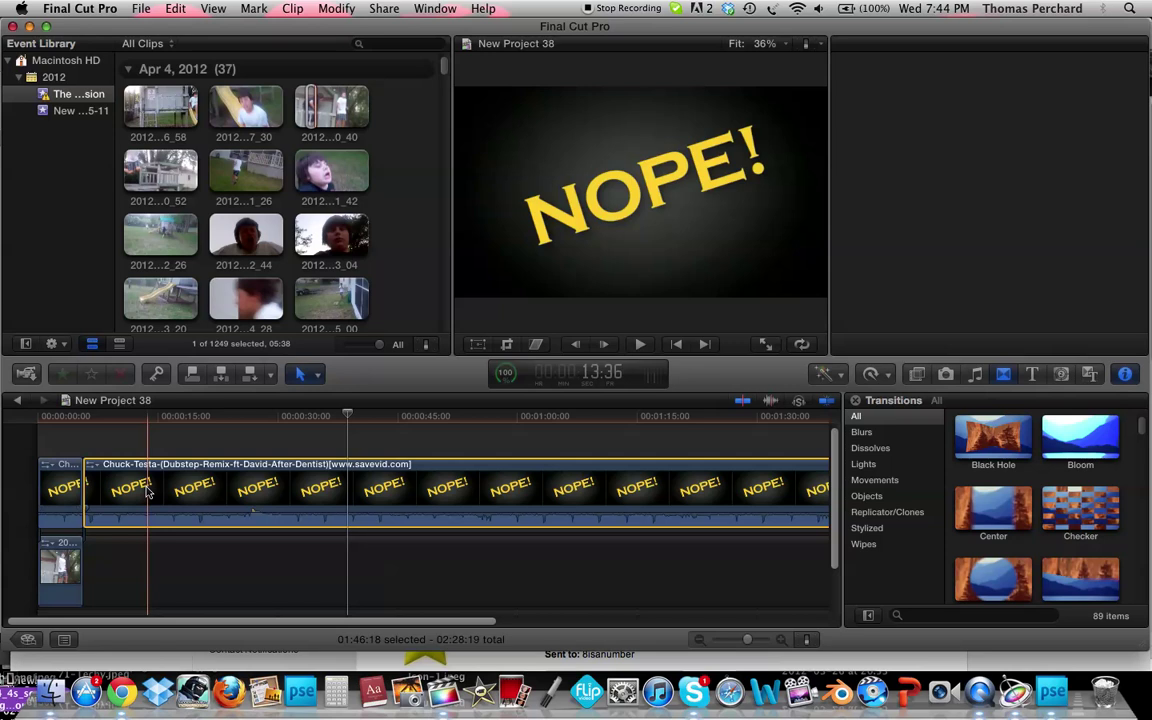
{"action": "key", "text": "Delete"}
{"action": "key", "text": "Delete"}
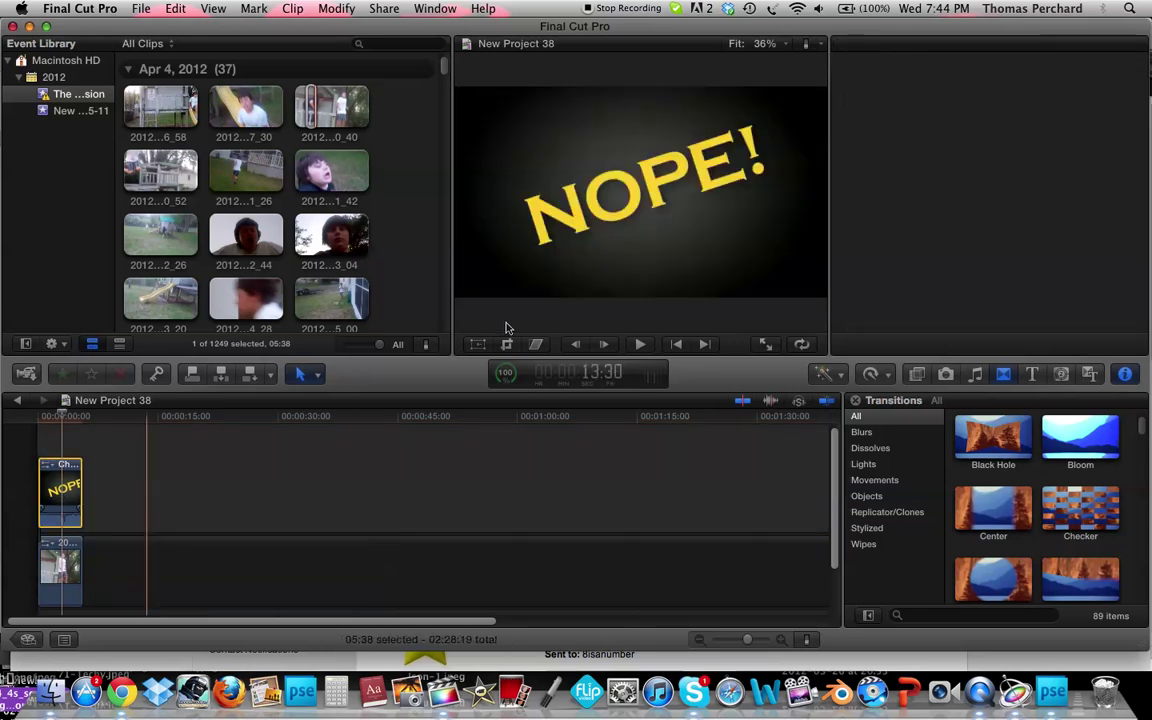
Transform the Chuck-Testa clip's picture out of the frame, to position X 241.5 px and Y 80.9 px, and play the result
{"action": "left_click", "coordinate": [486, 344]}
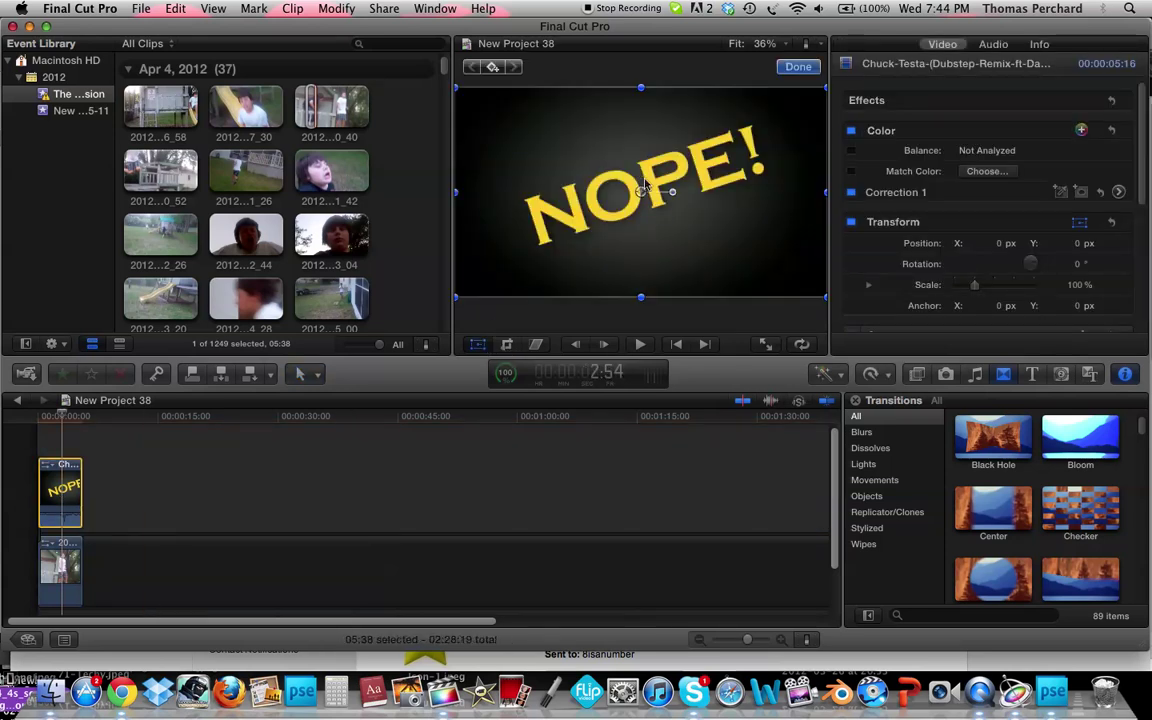
{"action": "left_click_drag", "start_coordinate": [643, 186], "coordinate": [960, 218]}
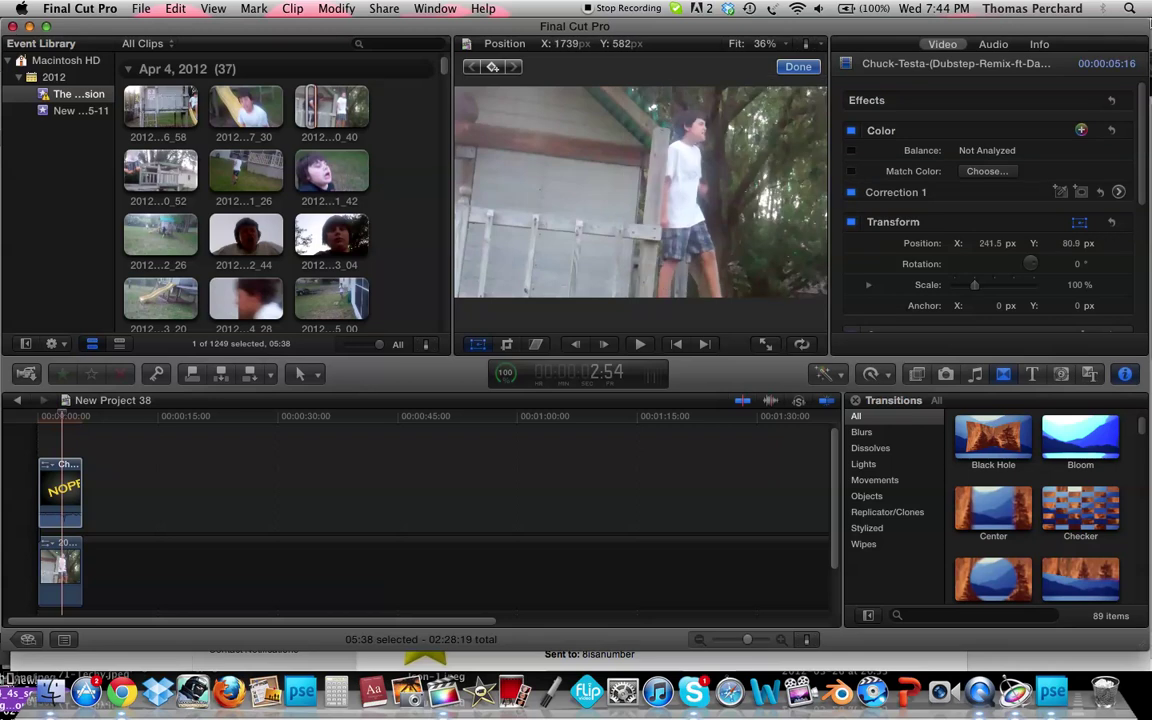
{"action": "left_click", "coordinate": [798, 66]}
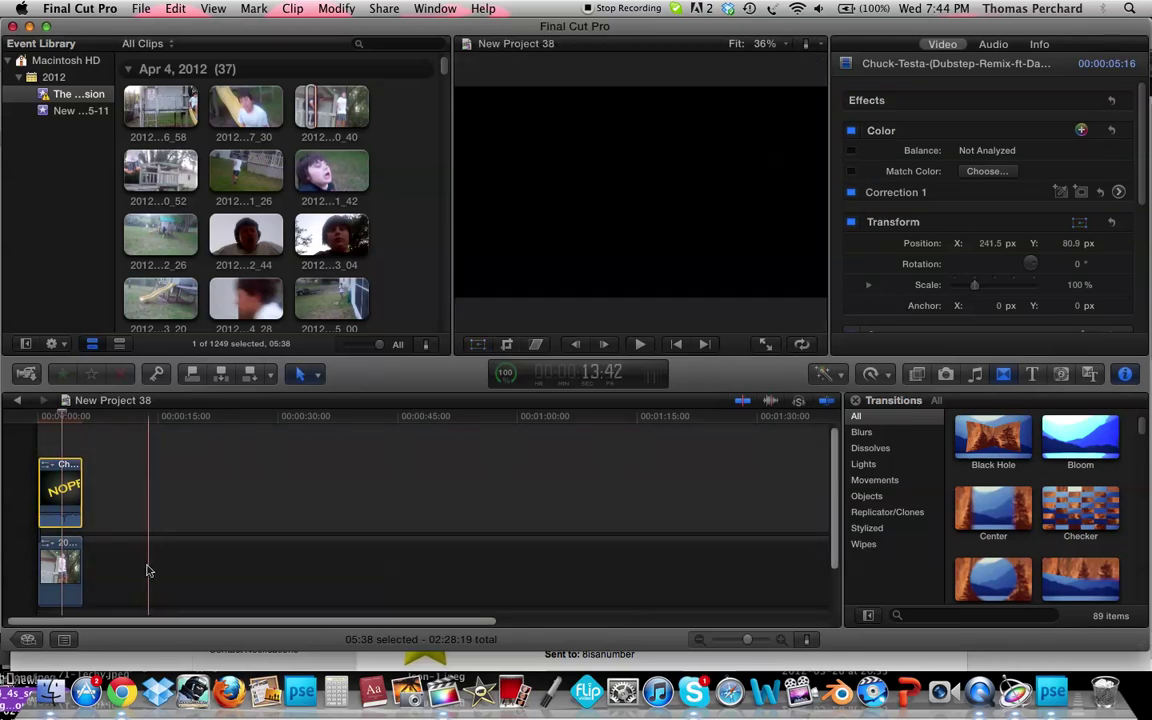
{"action": "left_click", "coordinate": [146, 570]}
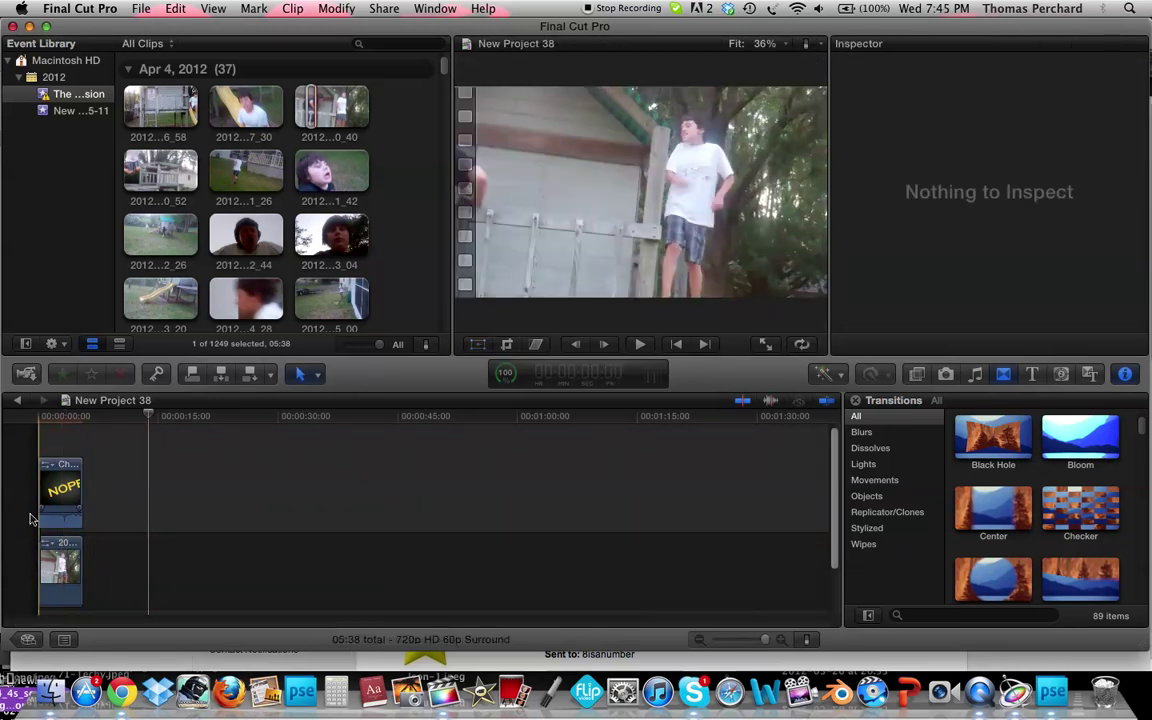
{"action": "key", "text": "space"}
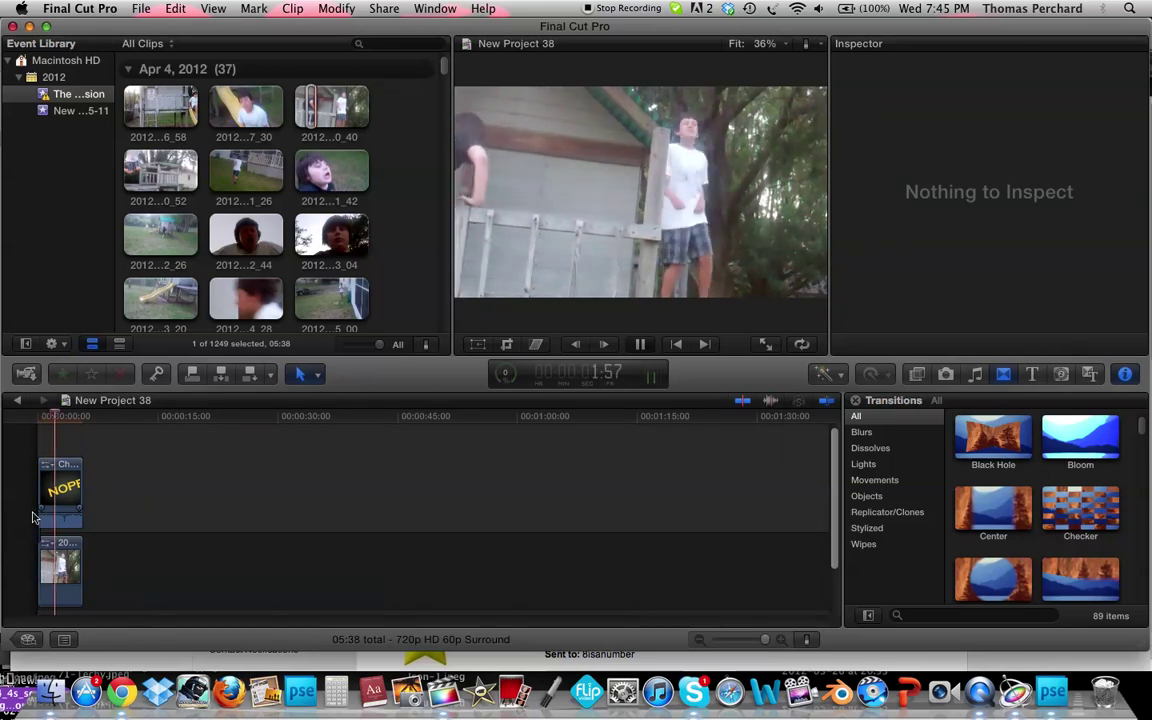
Crop the playground clip to a closer view around the upper body of the boy in the white shirt
{"action": "left_click", "coordinate": [55, 570]}
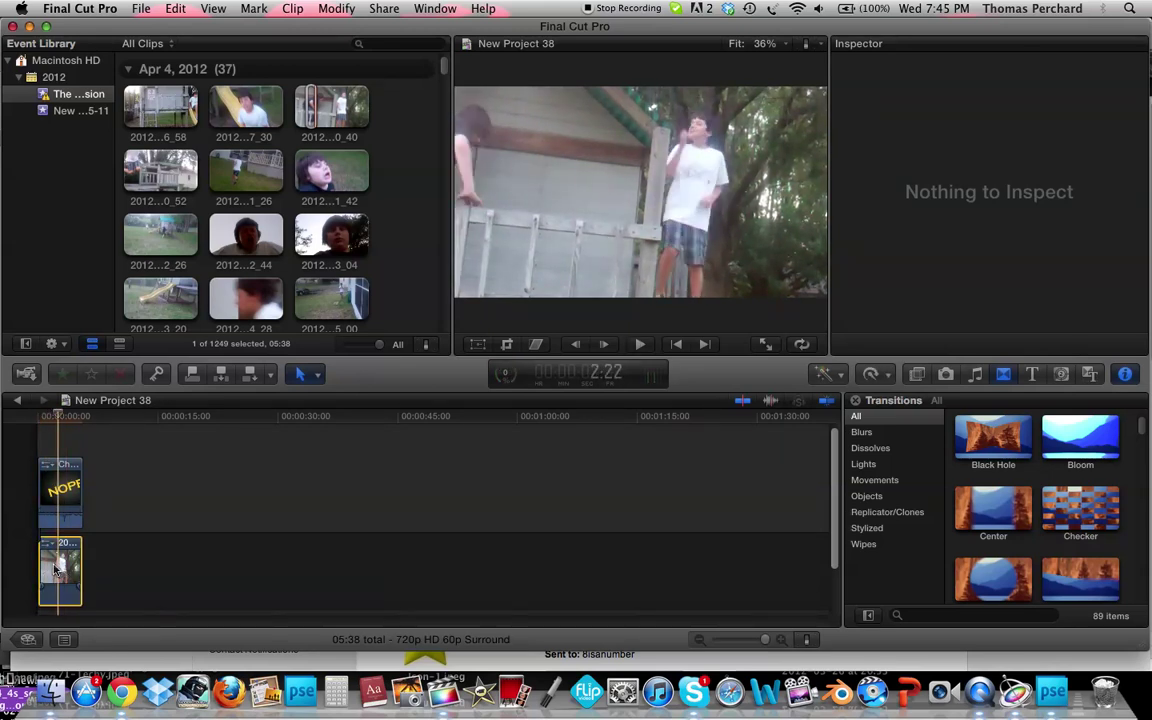
{"action": "left_click", "coordinate": [507, 344]}
{"action": "left_click", "coordinate": [540, 68]}
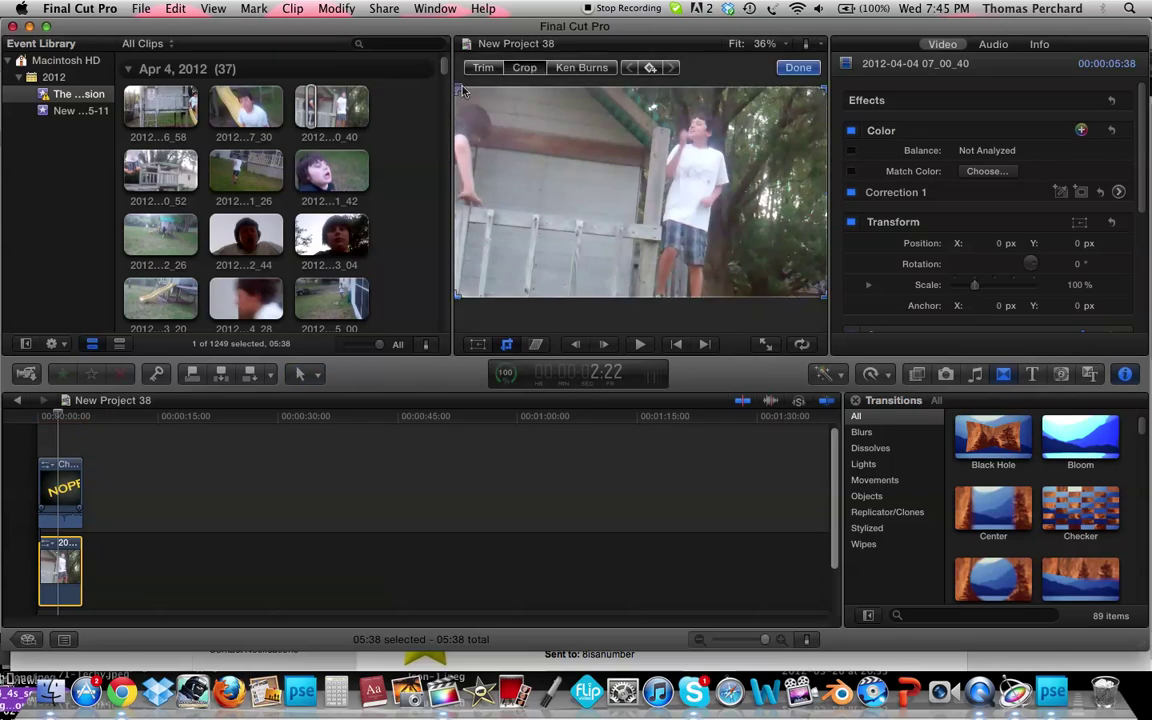
{"action": "left_click_drag", "start_coordinate": [460, 90], "coordinate": [633, 163]}
{"action": "left_click_drag", "start_coordinate": [689, 247], "coordinate": [666, 154]}
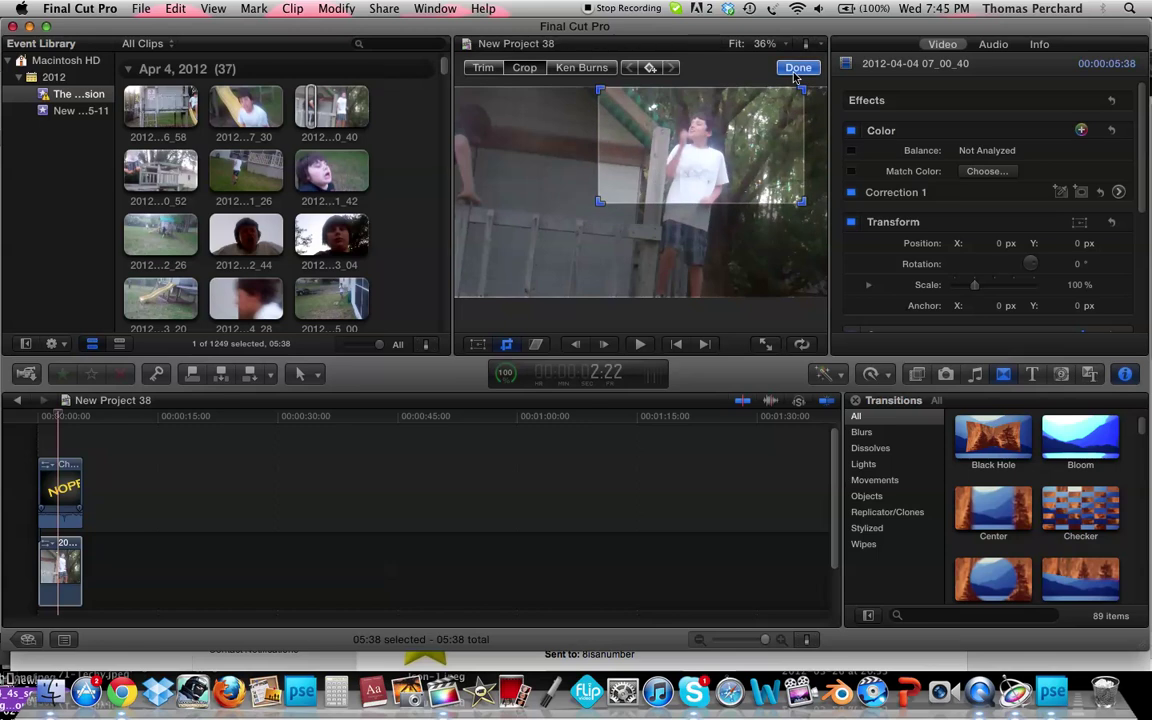
{"action": "left_click", "coordinate": [798, 67]}
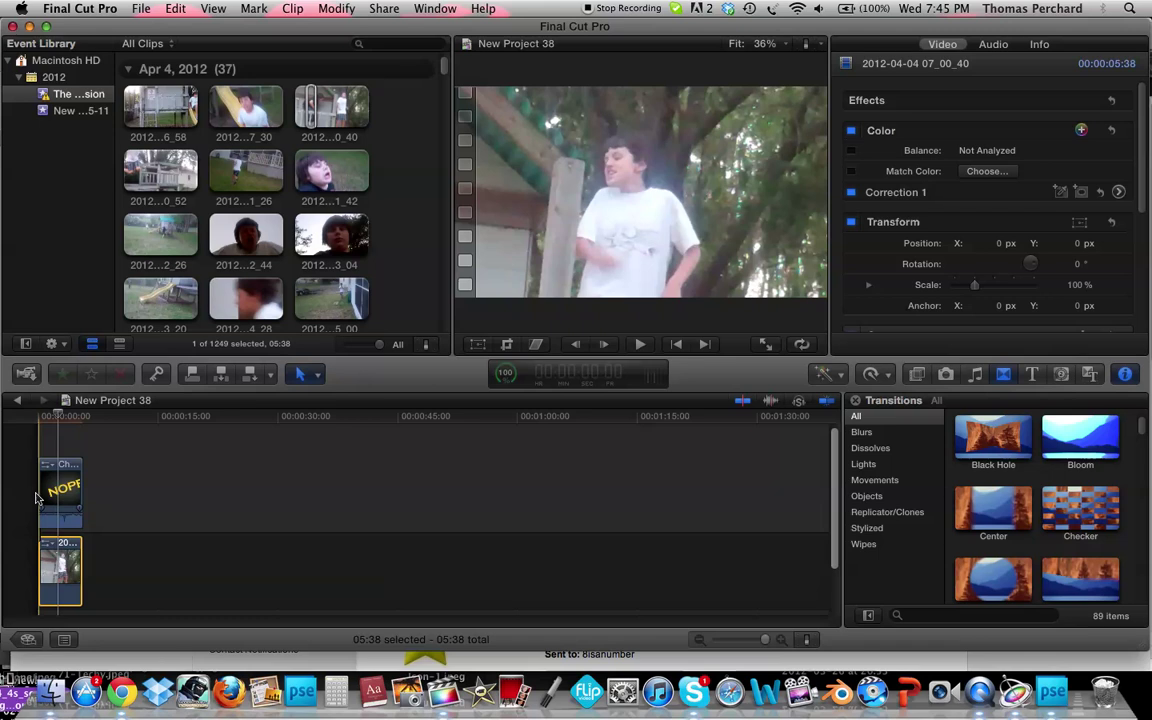
Play the edit from the beginning with the volume raised to check the cropped clip against the music
{"action": "key", "text": "space"}
{"action": "key", "text": "XF86AudioRaiseVolume"}
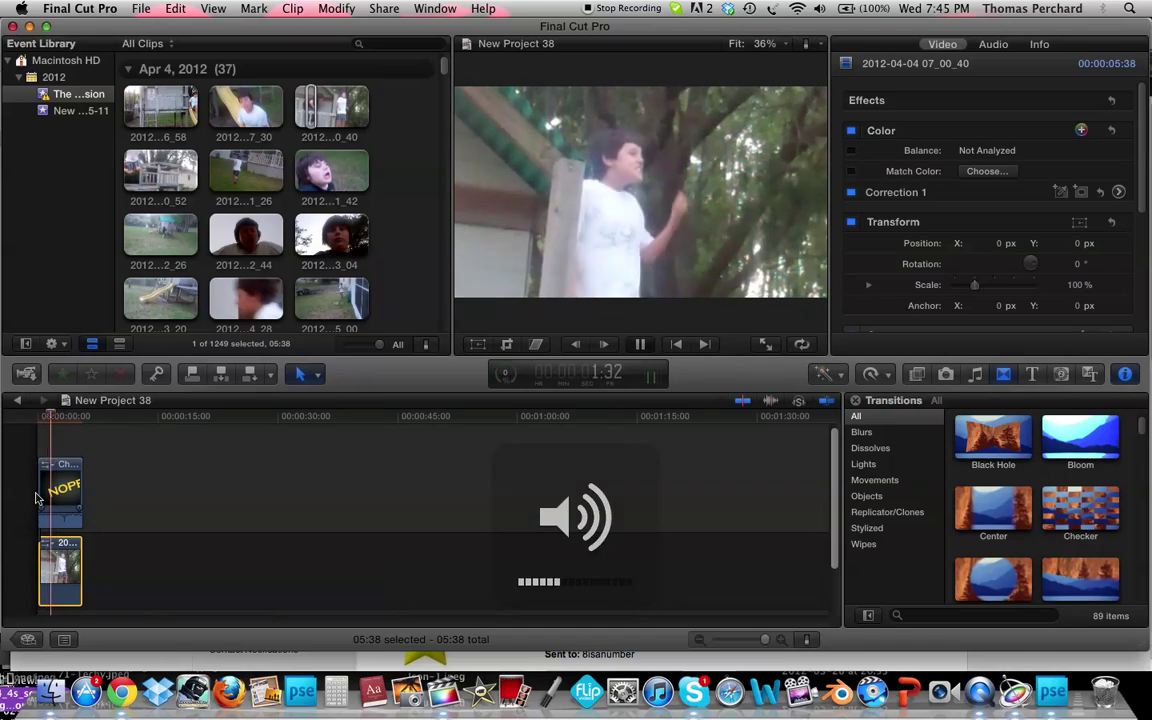
{"action": "key", "text": "space"}
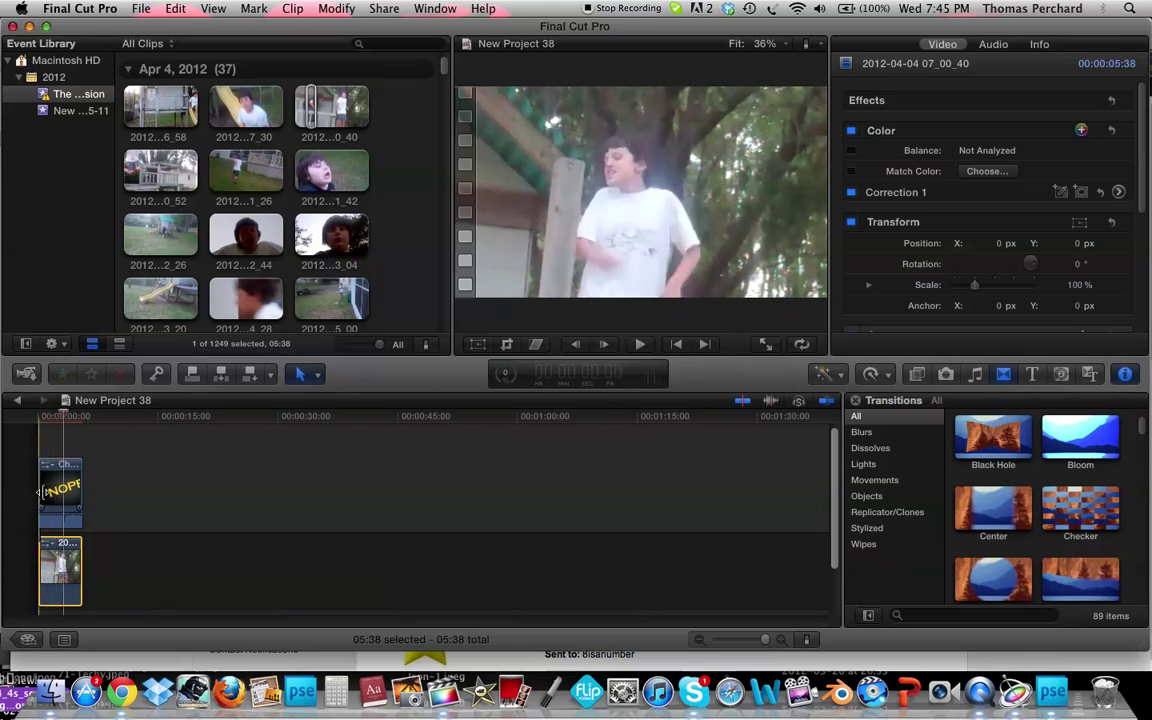
{"action": "left_click", "coordinate": [968, 381]}
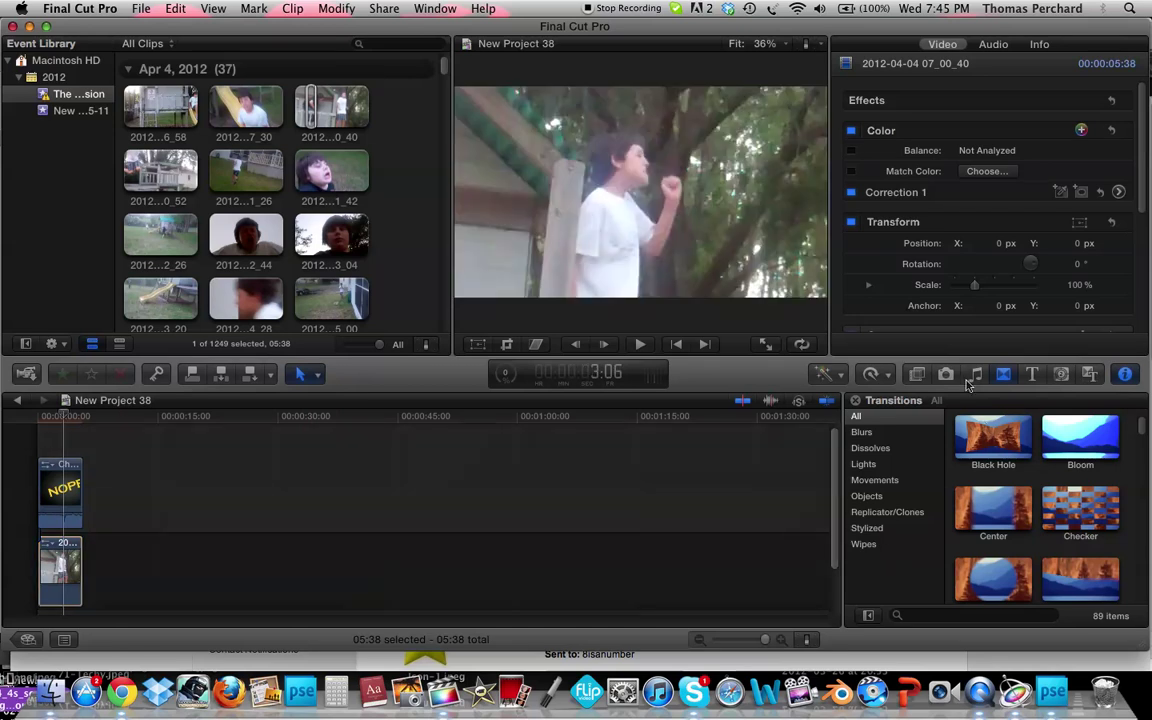
Apply the Add Noise video effect to the playground clip
{"action": "left_click", "coordinate": [922, 375]}
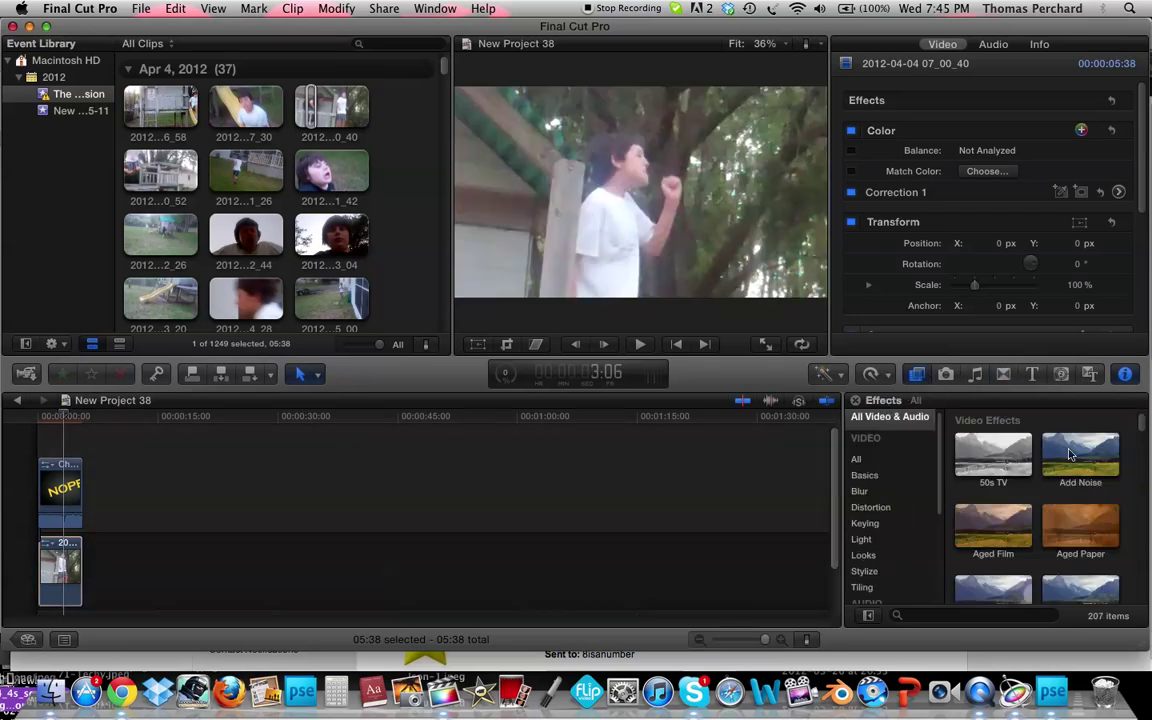
{"action": "left_click_drag", "start_coordinate": [1069, 455], "coordinate": [74, 518]}
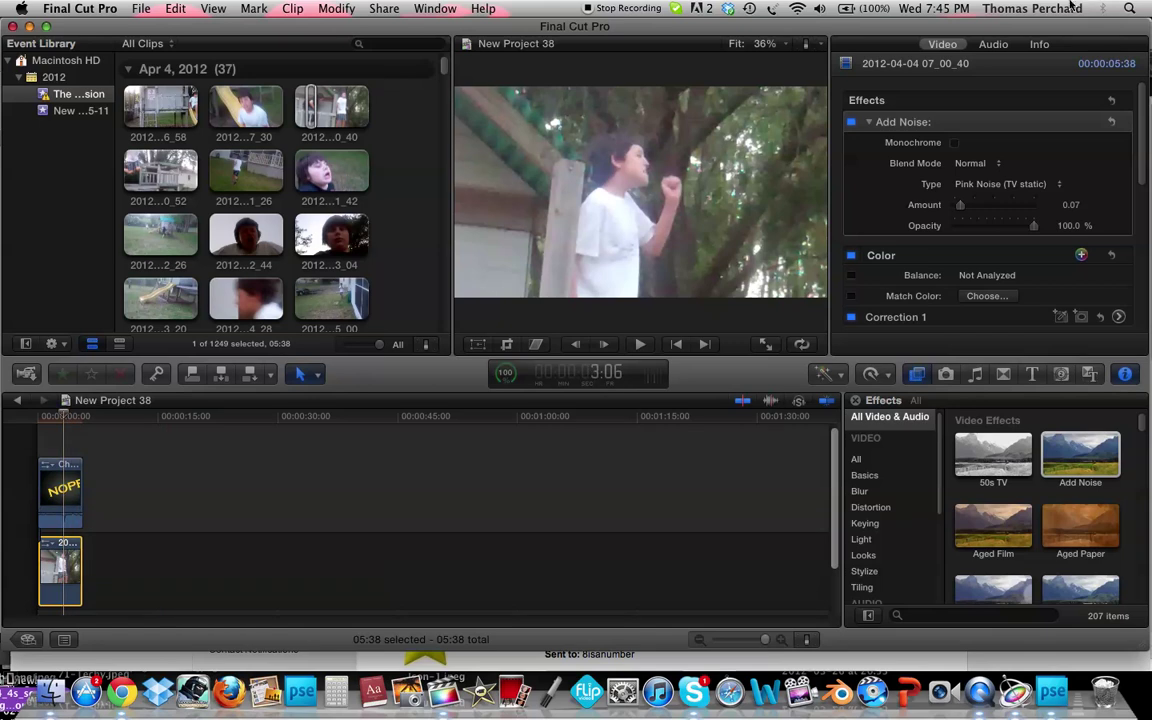
Search the computer for "seizure", open the Faster-Strobe-Light movie in QuickTime Player and briefly preview it
{"action": "left_click", "coordinate": [1145, 7]}
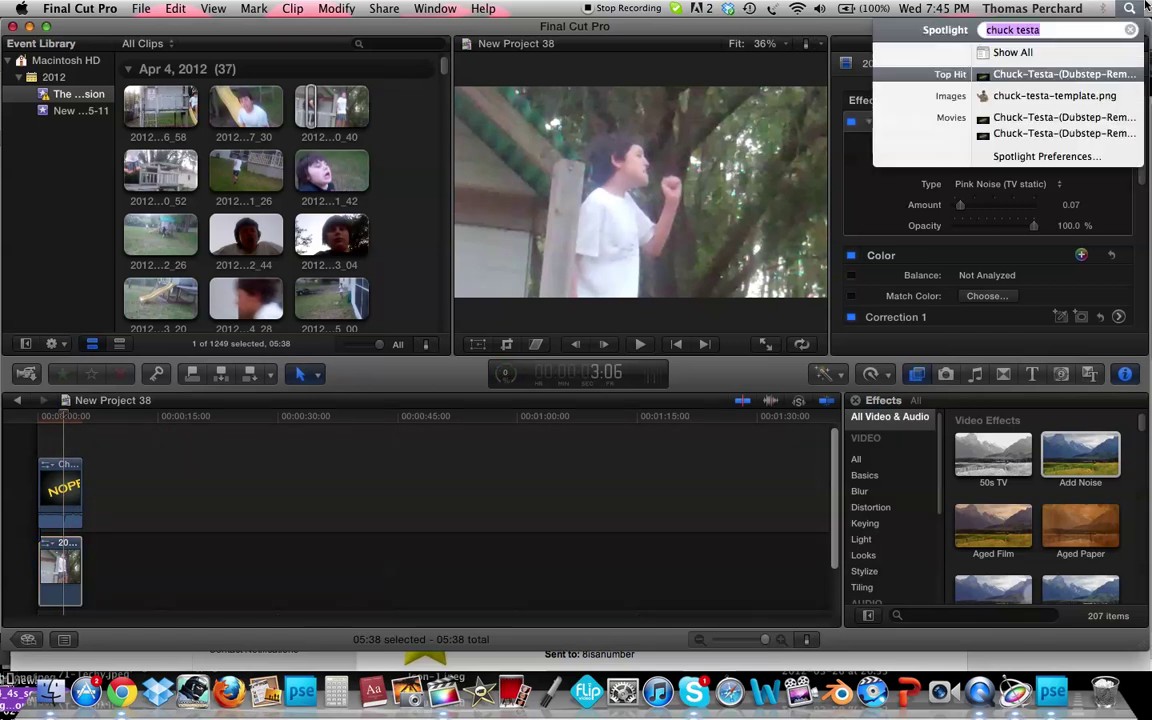
{"action": "key", "text": "BackSpace"}
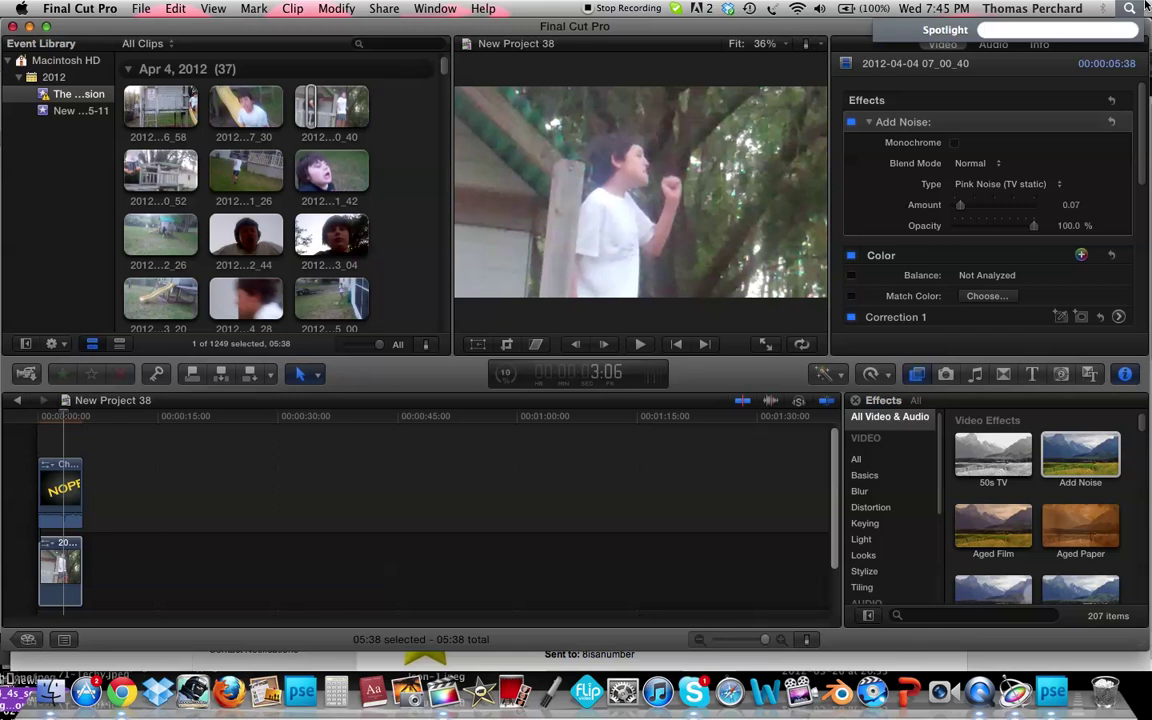
{"action": "type", "text": "seizure"}
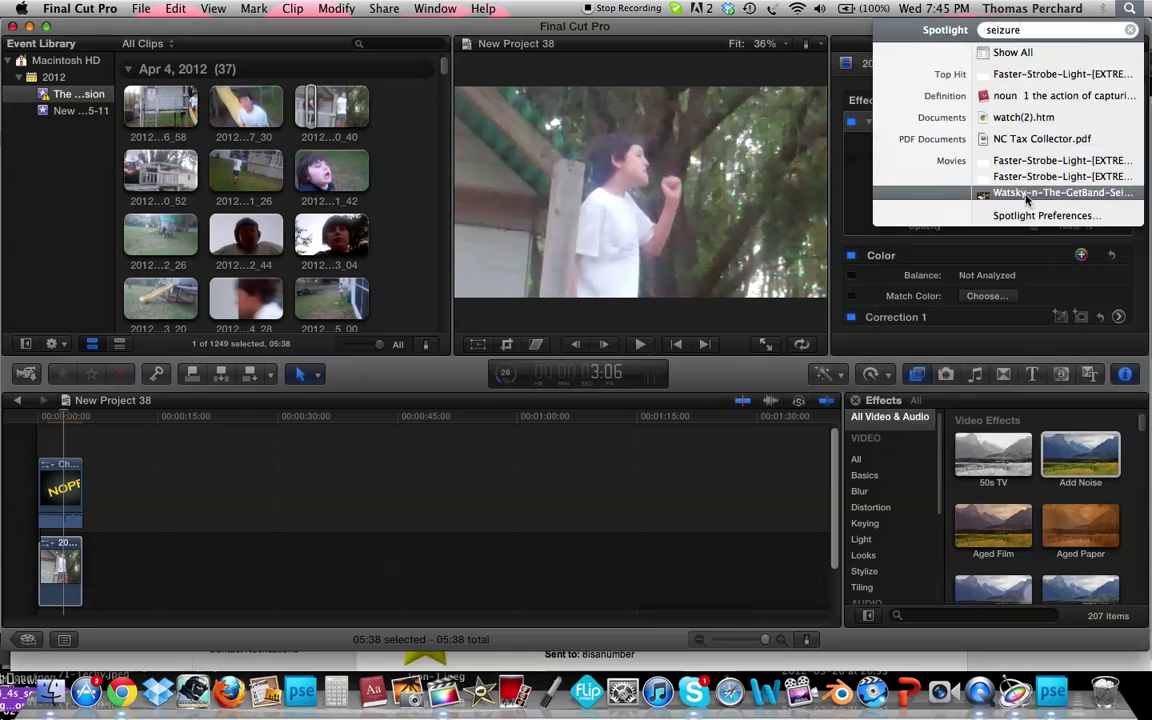
{"action": "left_click", "coordinate": [1017, 161]}
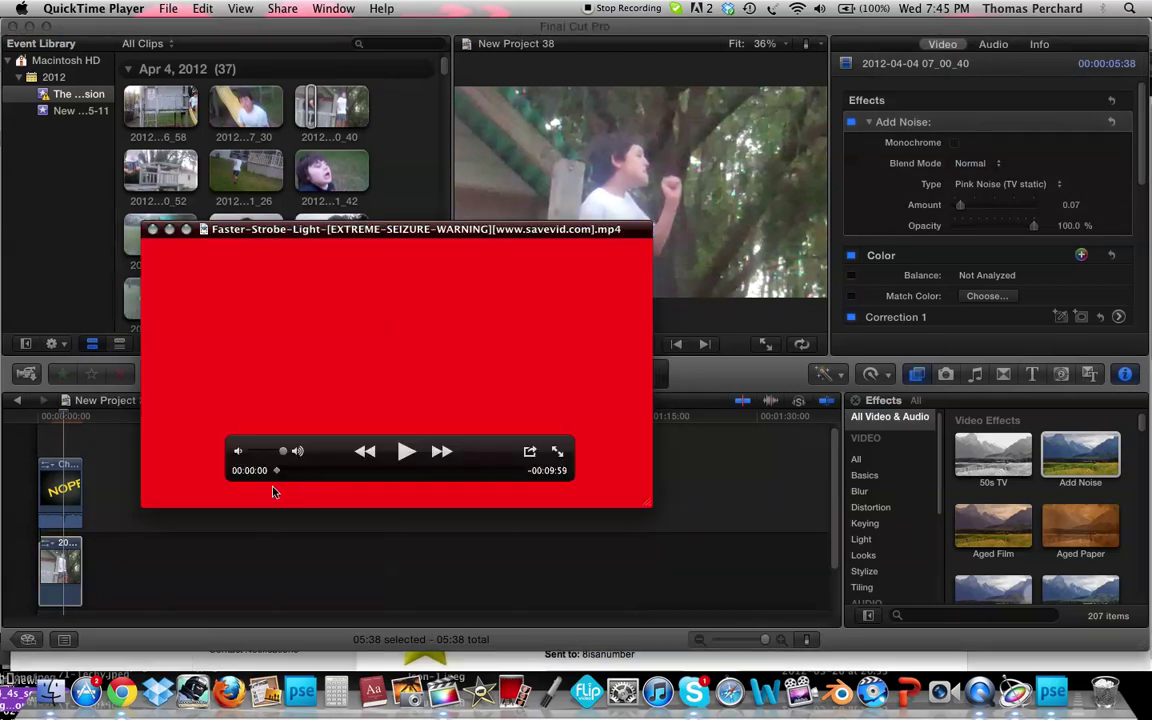
{"action": "left_click", "coordinate": [405, 452]}
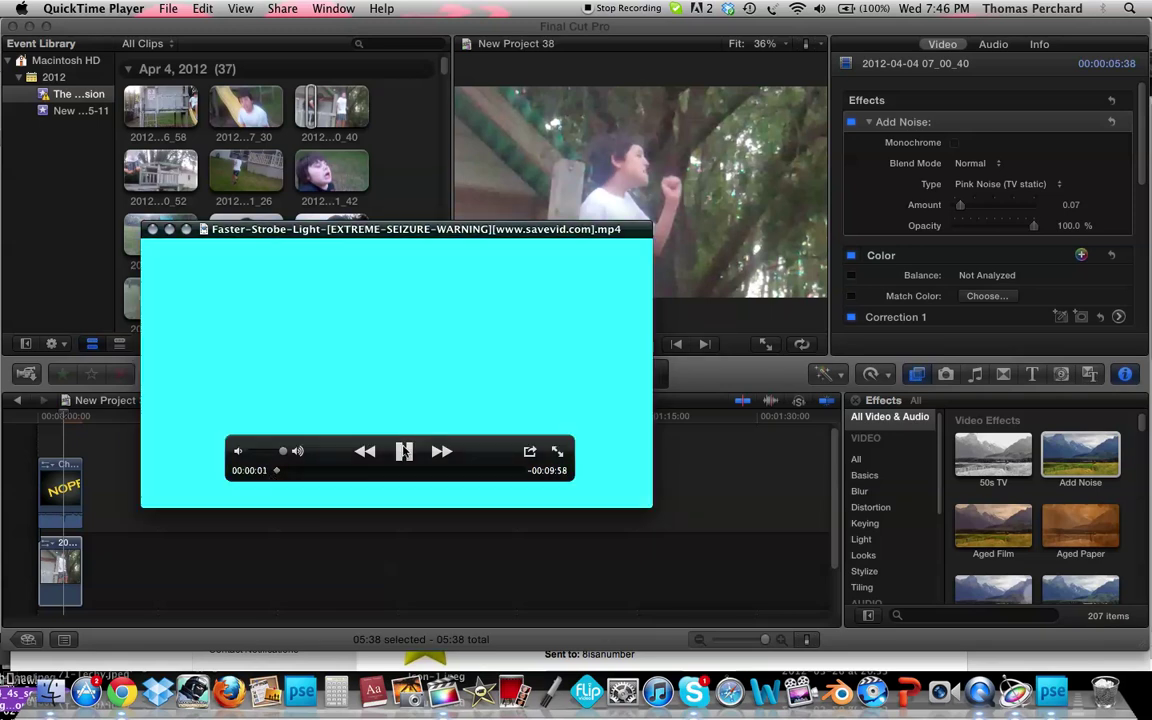
{"action": "left_click", "coordinate": [404, 452]}
Add the Faster-Strobe-Light movie to the start of the timeline above the other clips and close its player window
{"action": "mouse_move", "coordinate": [203, 231]}
{"action": "left_mouse_down"}
{"action": "mouse_move", "coordinate": [97, 362]}
{"action": "mouse_move", "coordinate": [54, 440]}
{"action": "mouse_move", "coordinate": [83, 421]}
{"action": "mouse_move", "coordinate": [36, 442]}
{"action": "mouse_move", "coordinate": [39, 416]}
{"action": "left_mouse_up"}
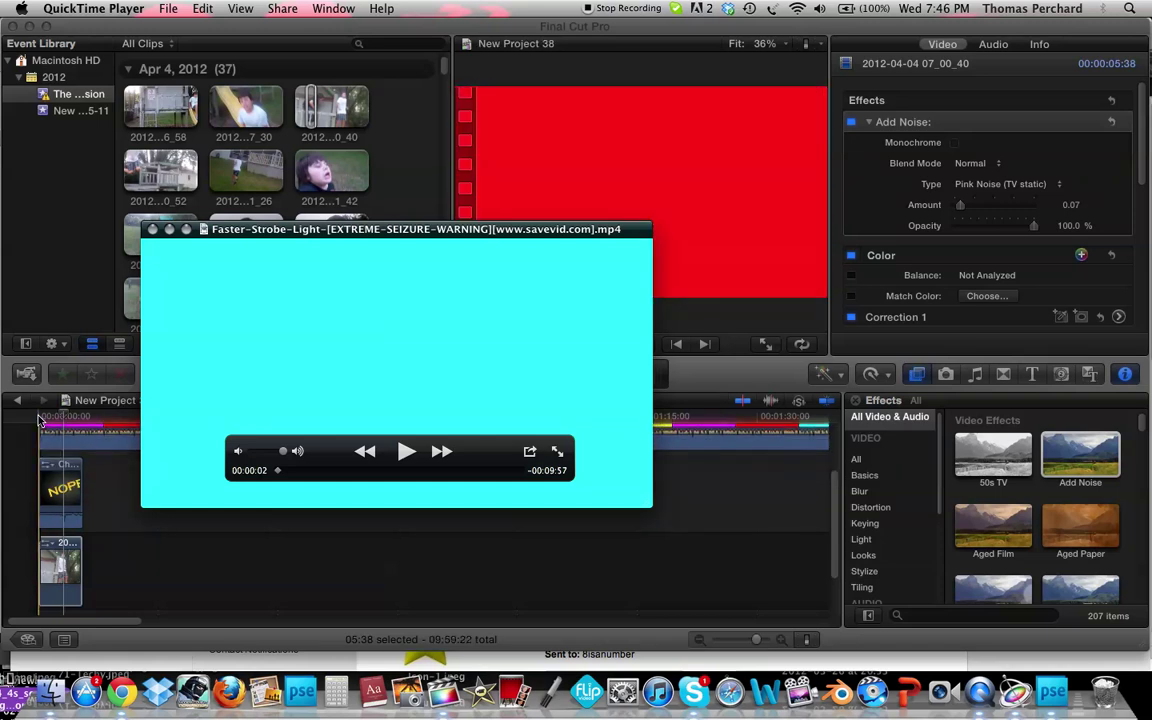
{"action": "left_click", "coordinate": [153, 229]}
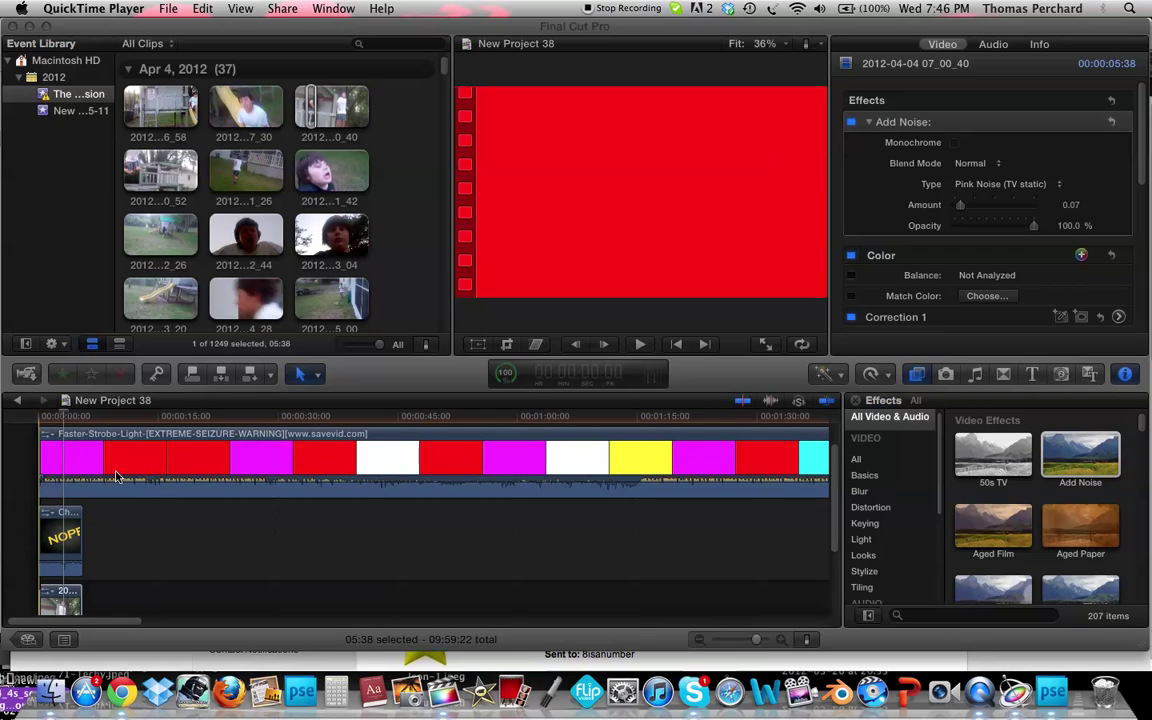
Split the strobe-light clip at the end of the clips beneath it and delete the excess part and the leftover gap
{"action": "left_click", "coordinate": [130, 541]}
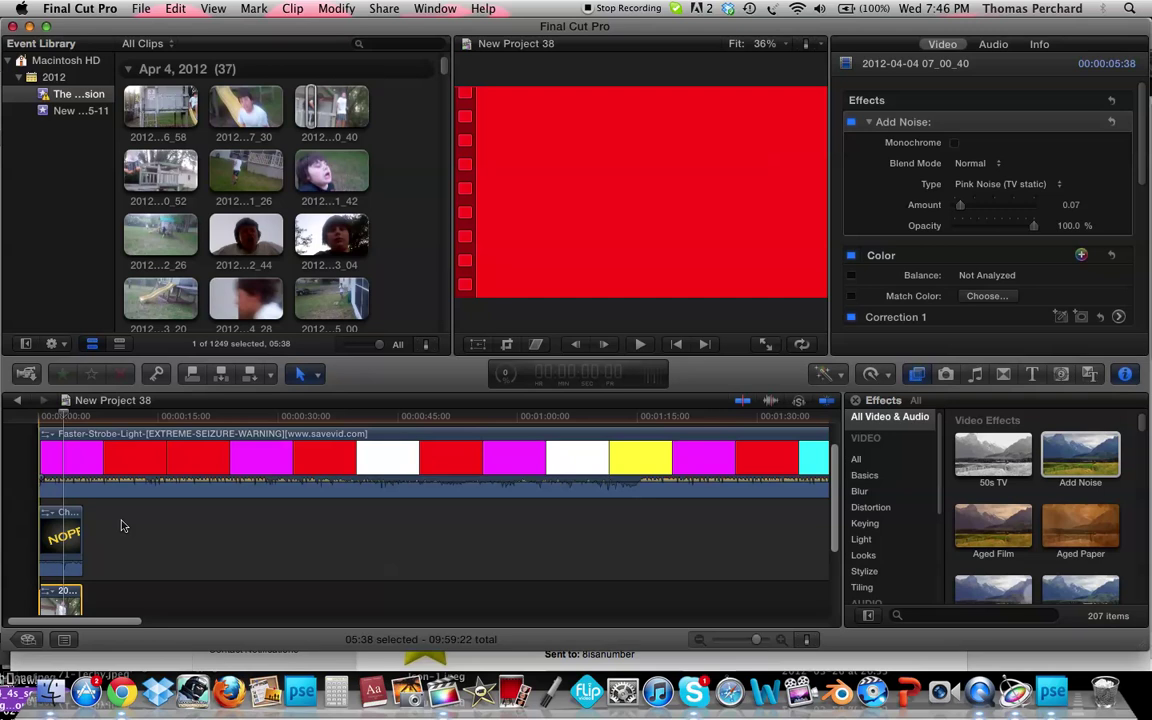
{"action": "key", "text": "b"}
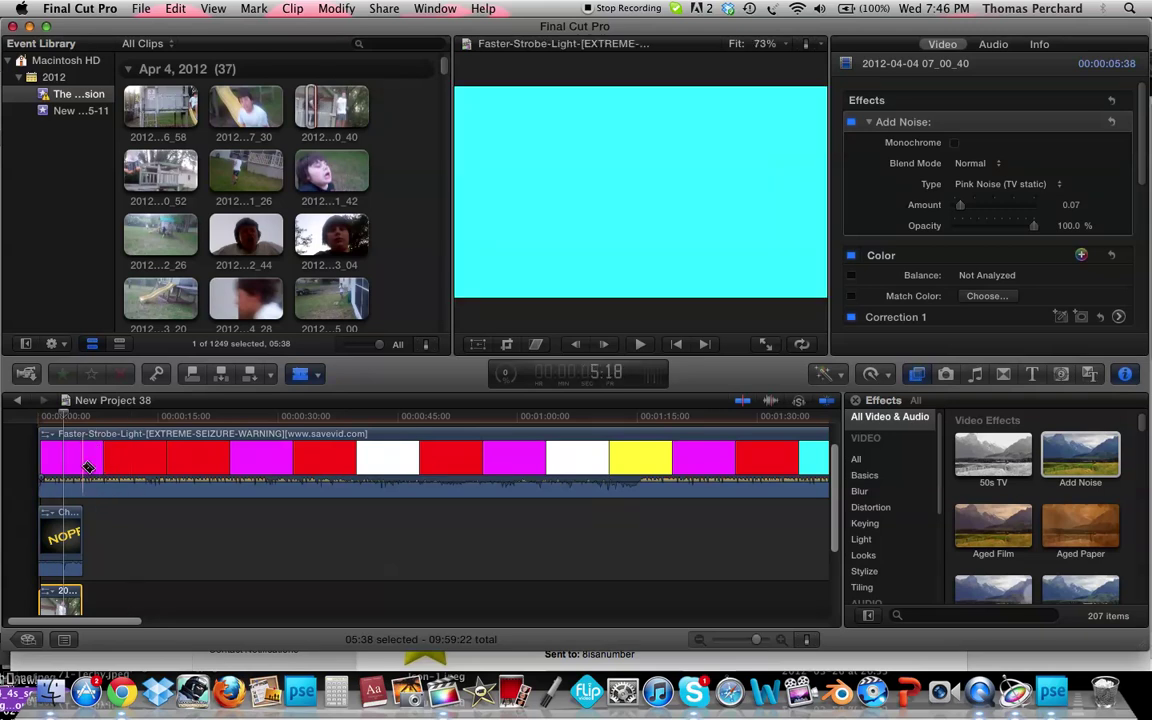
{"action": "left_click", "coordinate": [84, 467]}
{"action": "key", "text": "a"}
{"action": "left_click", "coordinate": [139, 536]}
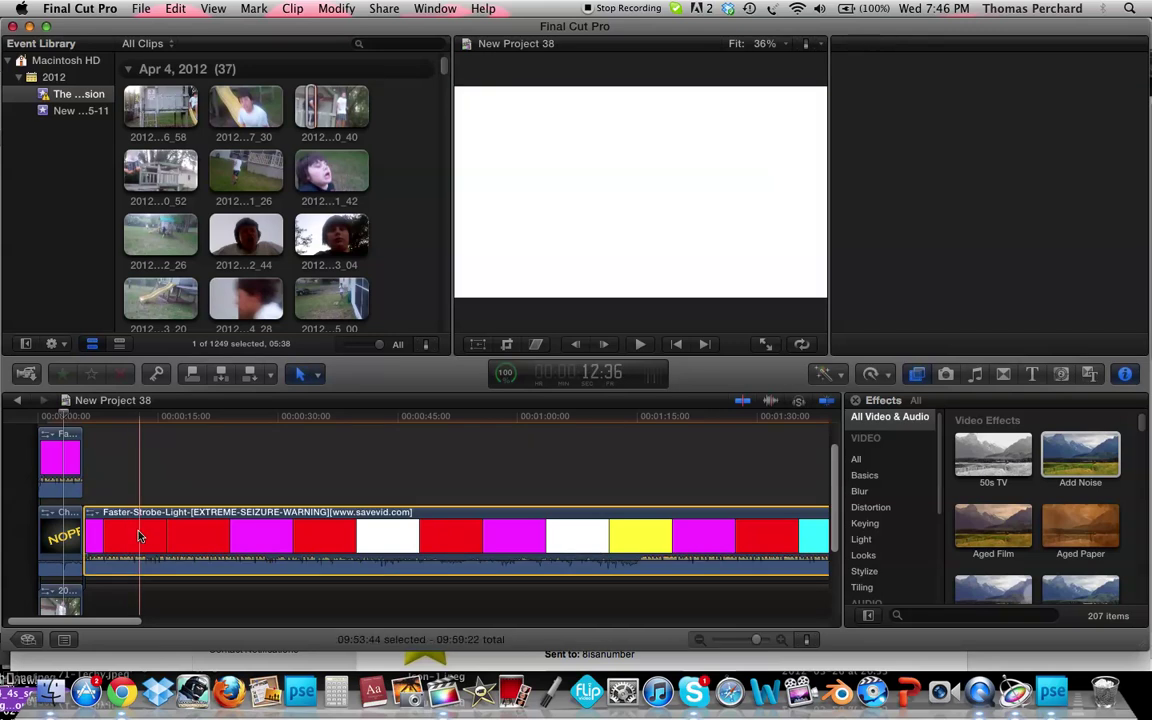
{"action": "key", "text": "Delete"}
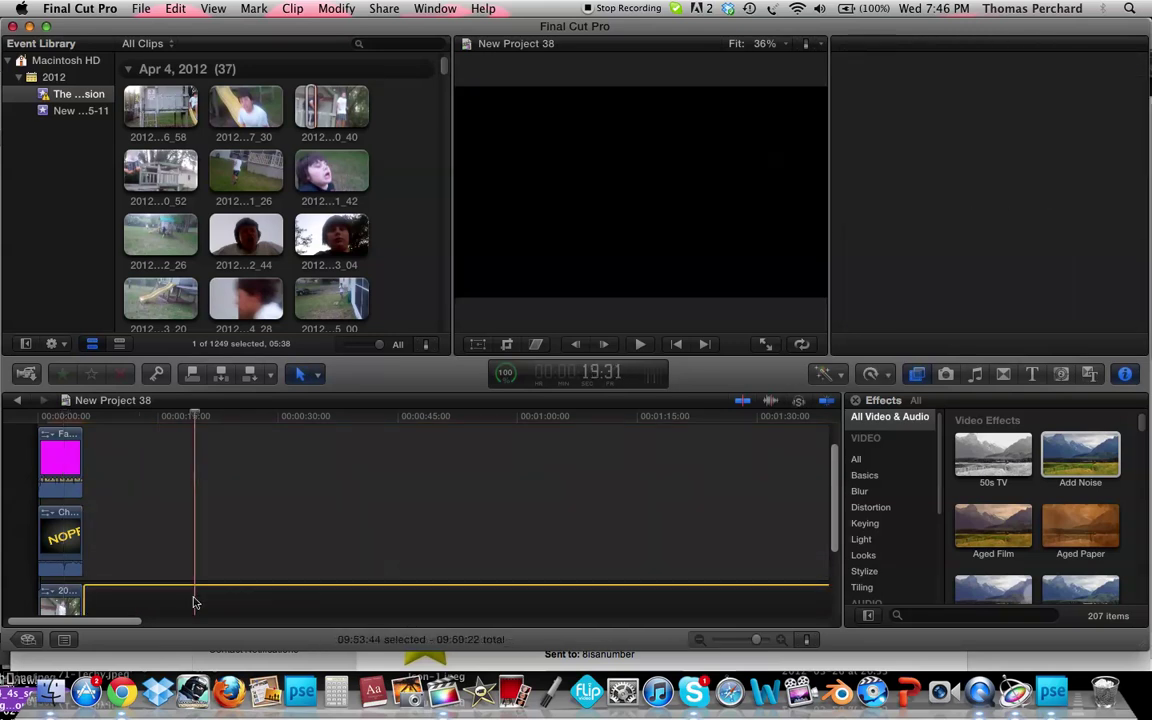
{"action": "left_click", "coordinate": [195, 603]}
{"action": "key", "text": "Delete"}
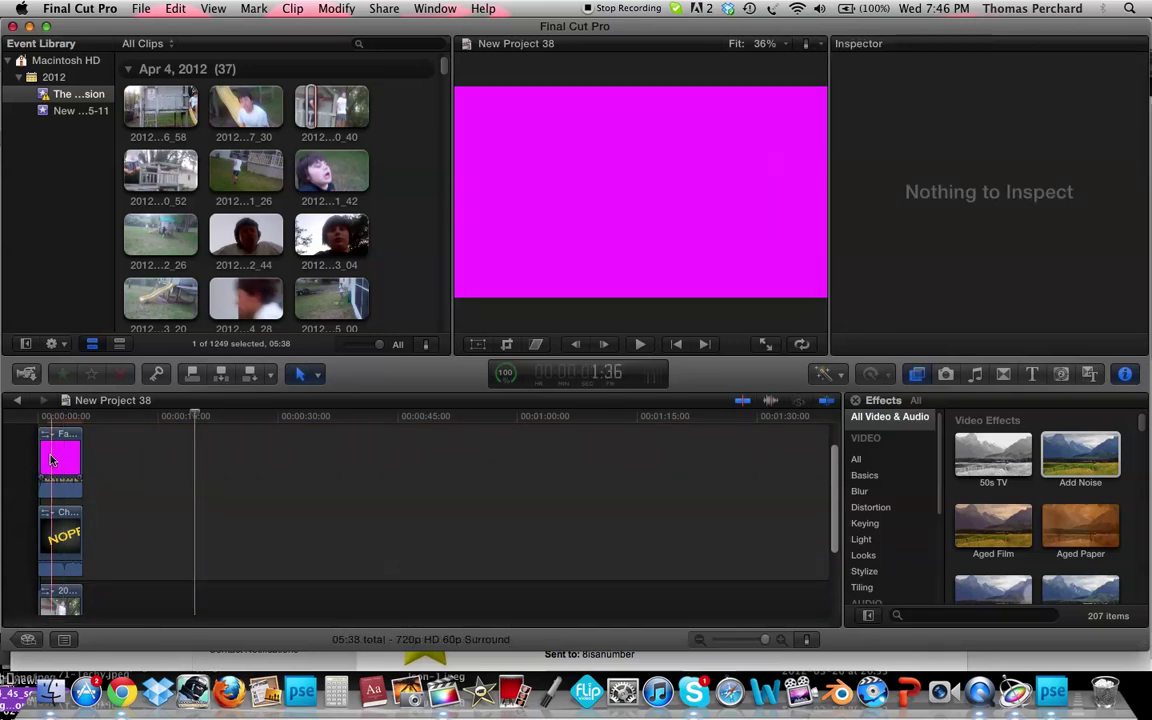
Lower the strobe-light clip's opacity to 18.5 % so the playground footage shows through
{"action": "left_click", "coordinate": [52, 460]}
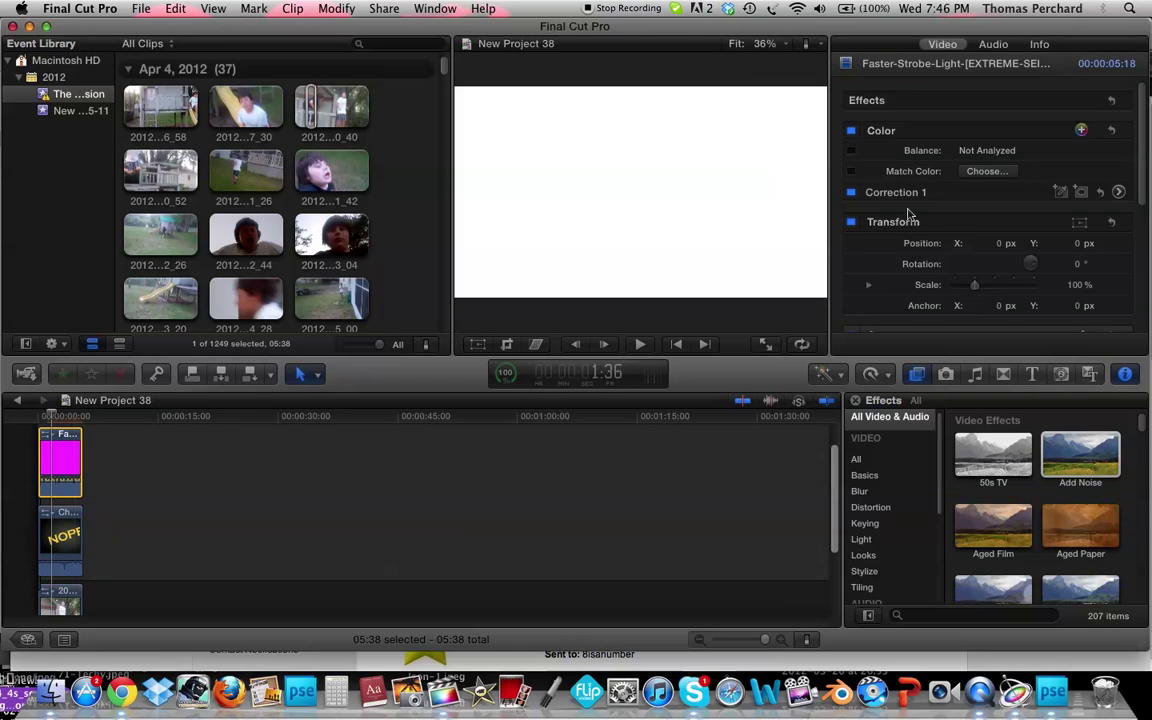
{"action": "scroll", "coordinate": [908, 214], "scroll_direction": "down", "scroll_amount": 5}
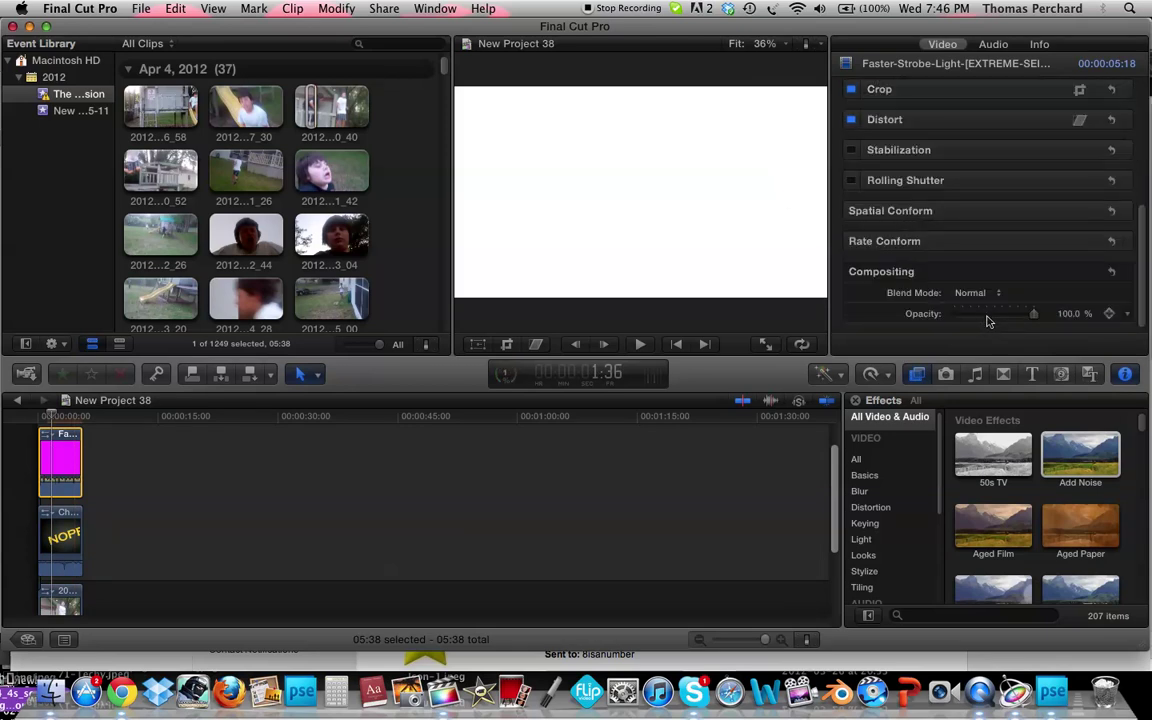
{"action": "left_click_drag", "start_coordinate": [986, 318], "coordinate": [982, 318]}
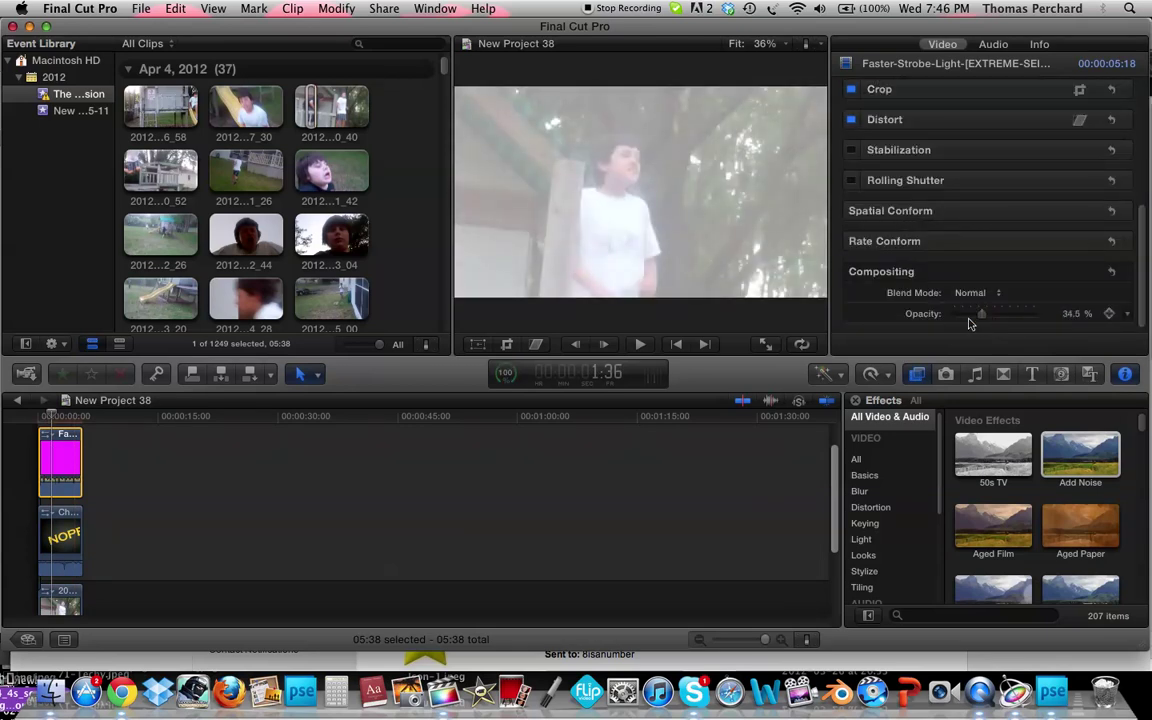
{"action": "left_click_drag", "start_coordinate": [961, 316], "coordinate": [969, 316]}
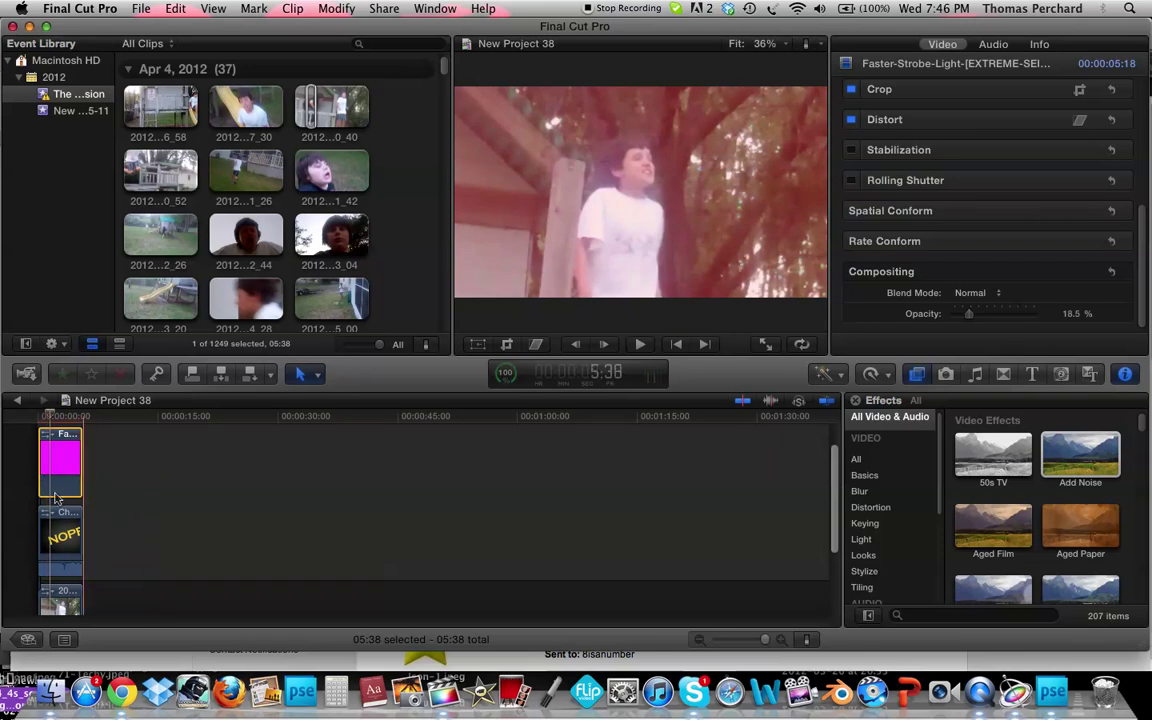
Play the edit with the strobe overlay and shorten the strobe-light clip to 4 seconds
{"action": "key", "text": "space"}
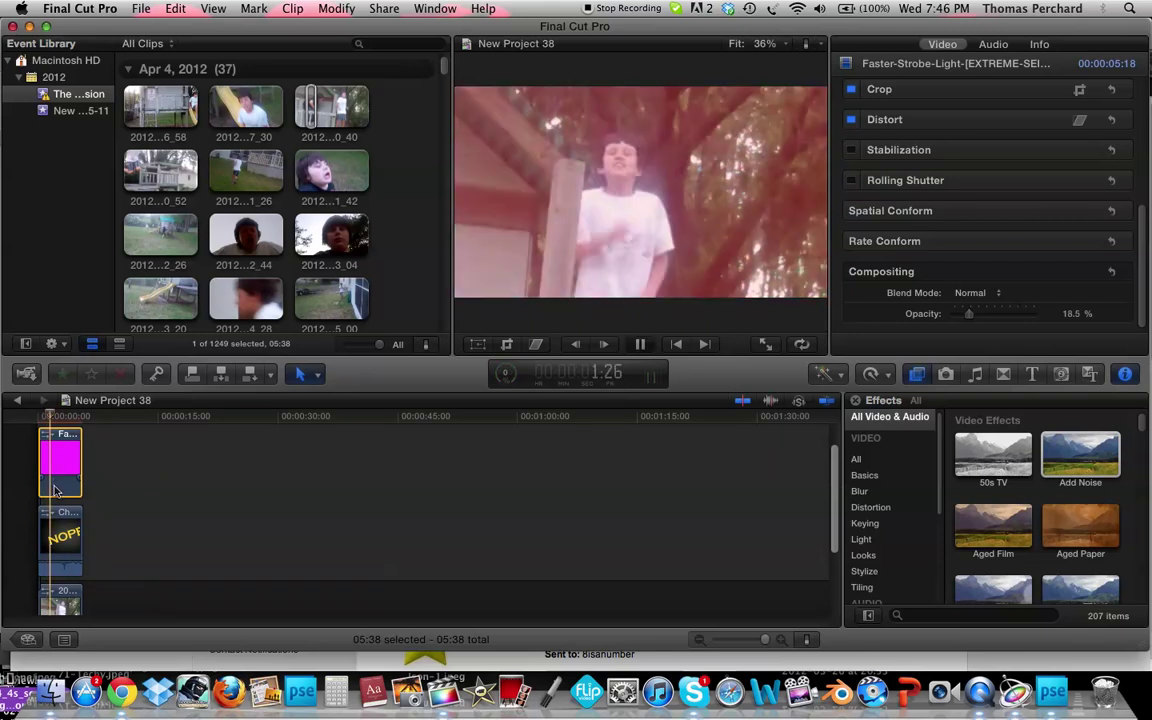
{"action": "key", "text": "space"}
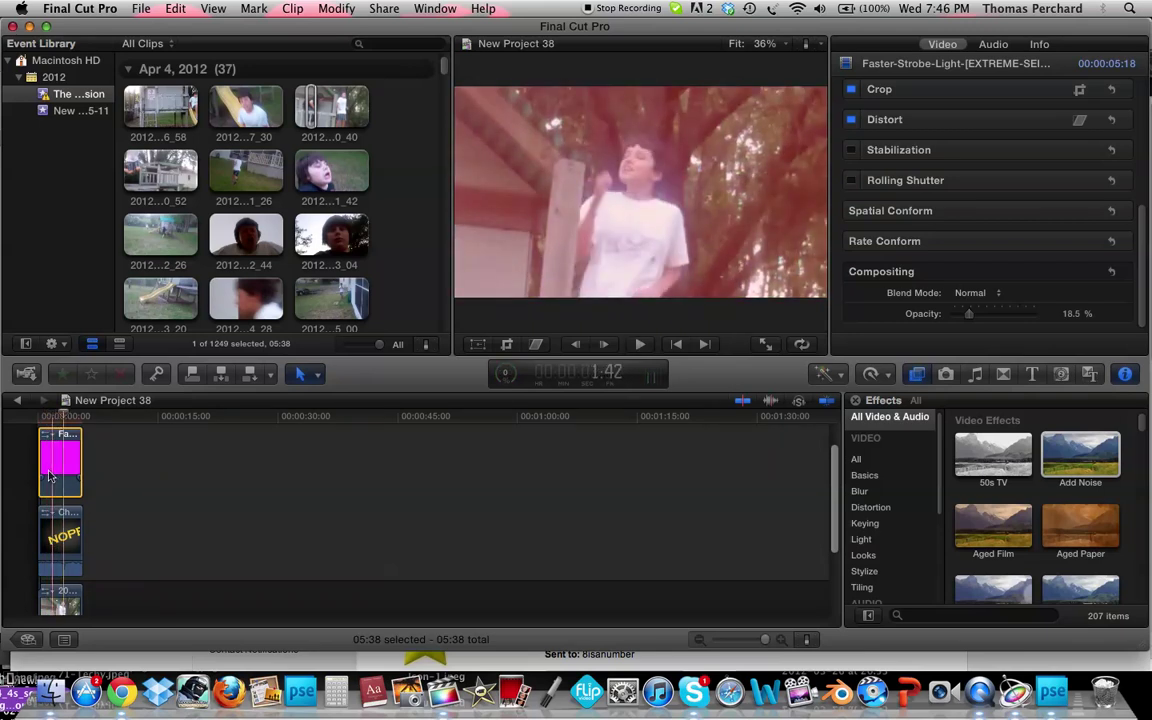
{"action": "mouse_move", "coordinate": [42, 460]}
{"action": "left_mouse_down"}
{"action": "mouse_move", "coordinate": [67, 463]}
{"action": "mouse_move", "coordinate": [54, 460]}
{"action": "left_mouse_up"}
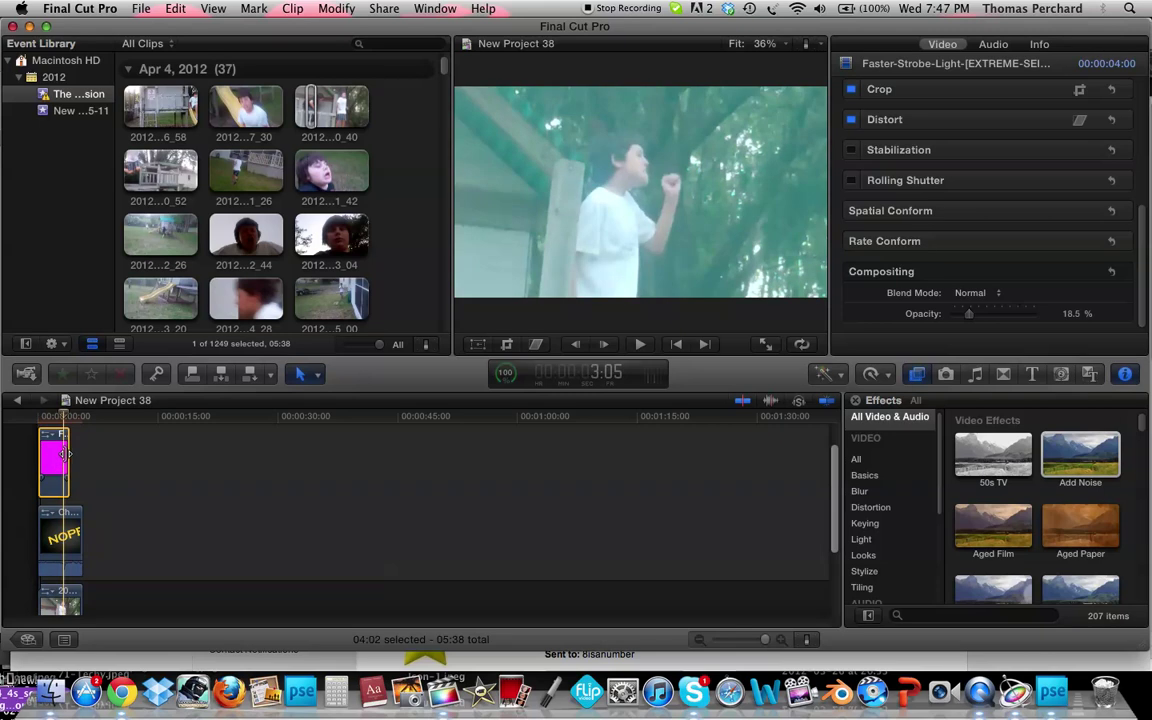
Search the effects for "earthquake" and apply Earthquake to the playground clip and the strobe-light clip
{"action": "left_click", "coordinate": [922, 615]}
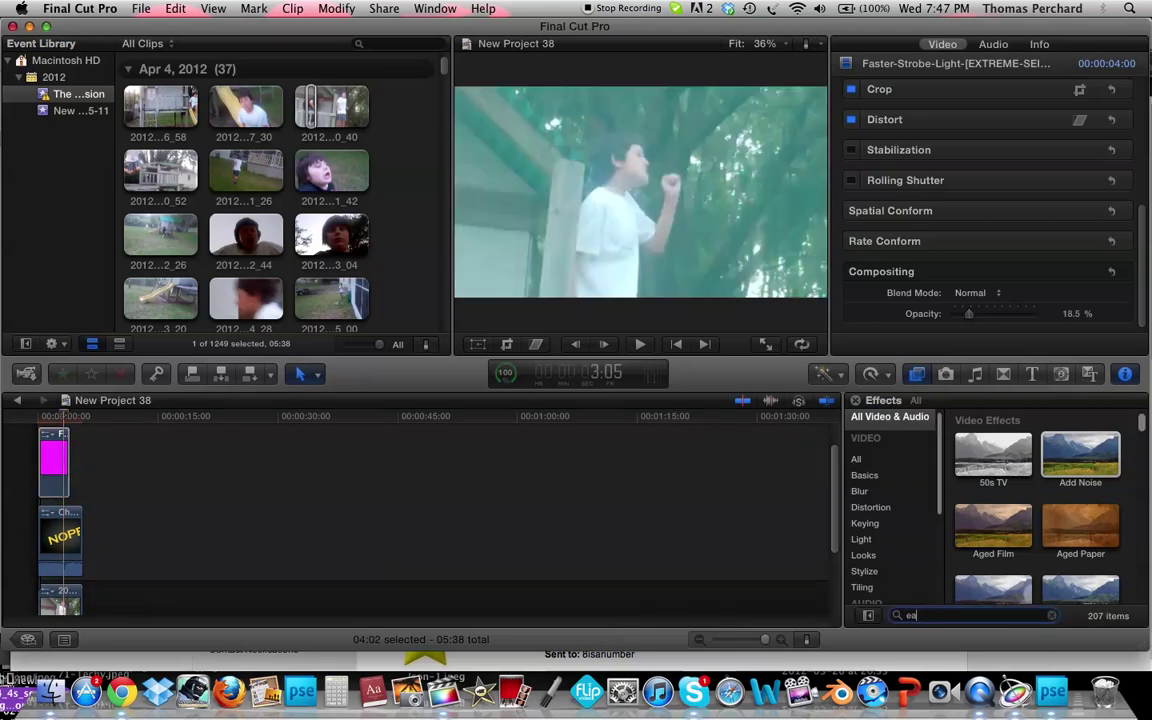
{"action": "type", "text": "earthquake"}
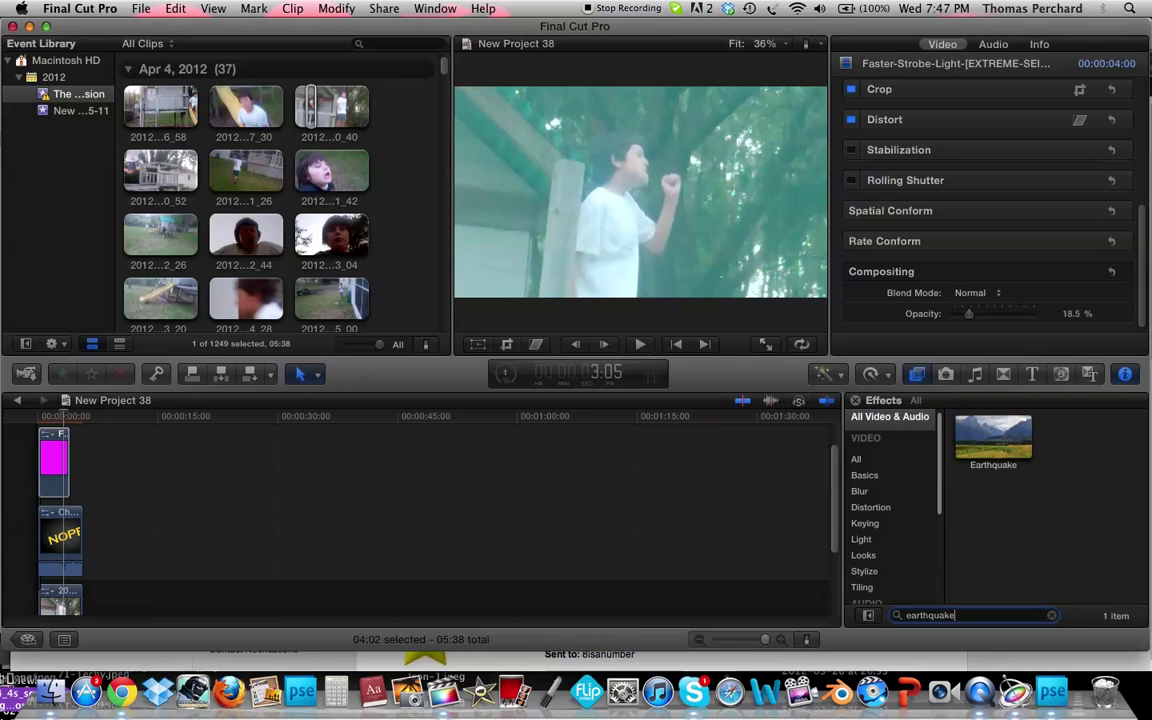
{"action": "left_click_drag", "start_coordinate": [1020, 443], "coordinate": [60, 540]}
{"action": "left_click_drag", "start_coordinate": [1001, 433], "coordinate": [62, 456]}
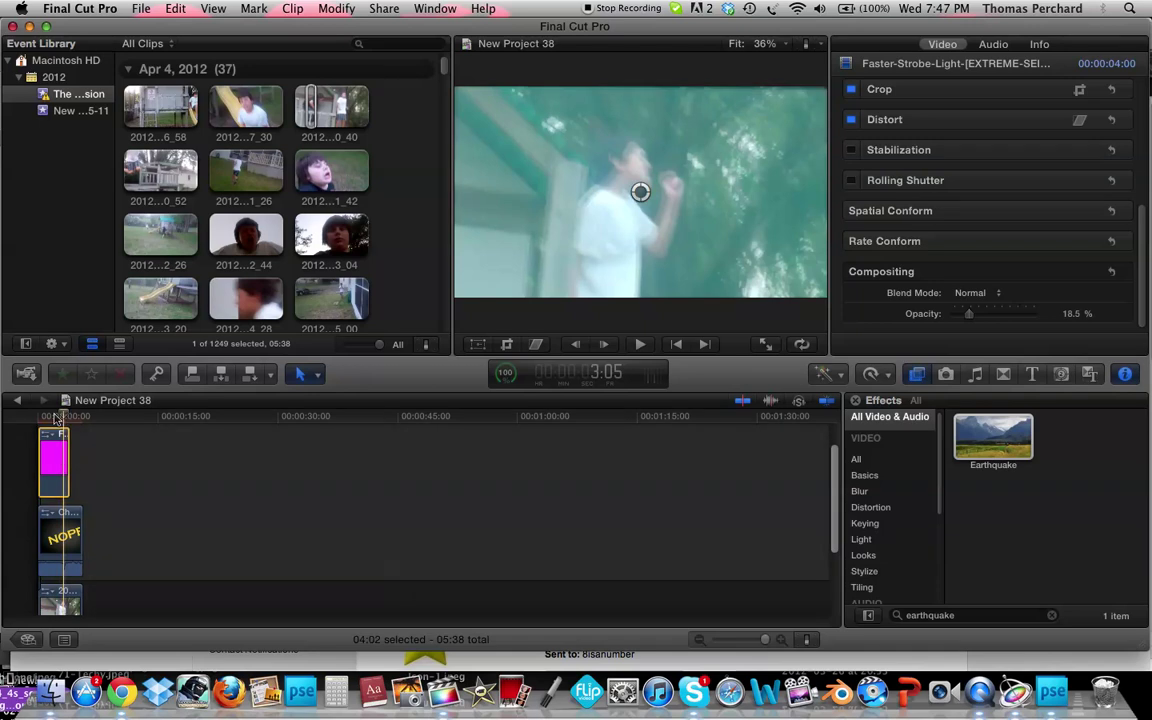
Play the edit from the beginning to check the earthquake shake together with the strobe overlay
{"action": "left_click", "coordinate": [37, 417]}
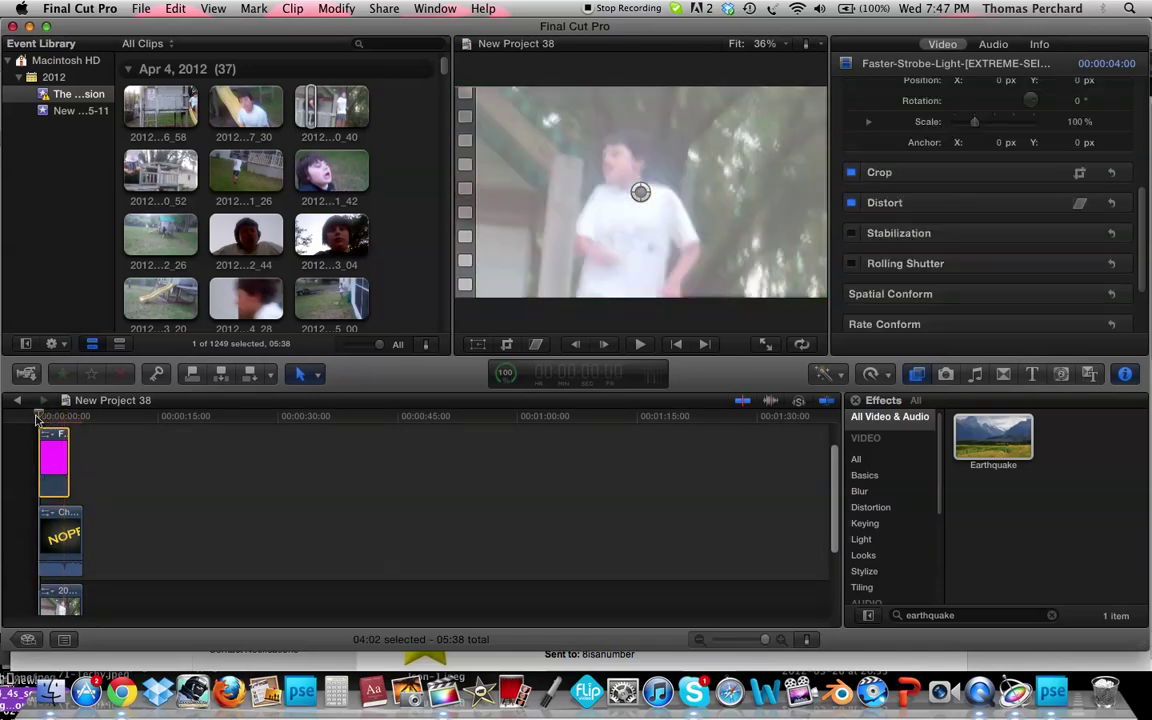
{"action": "key", "text": "space"}
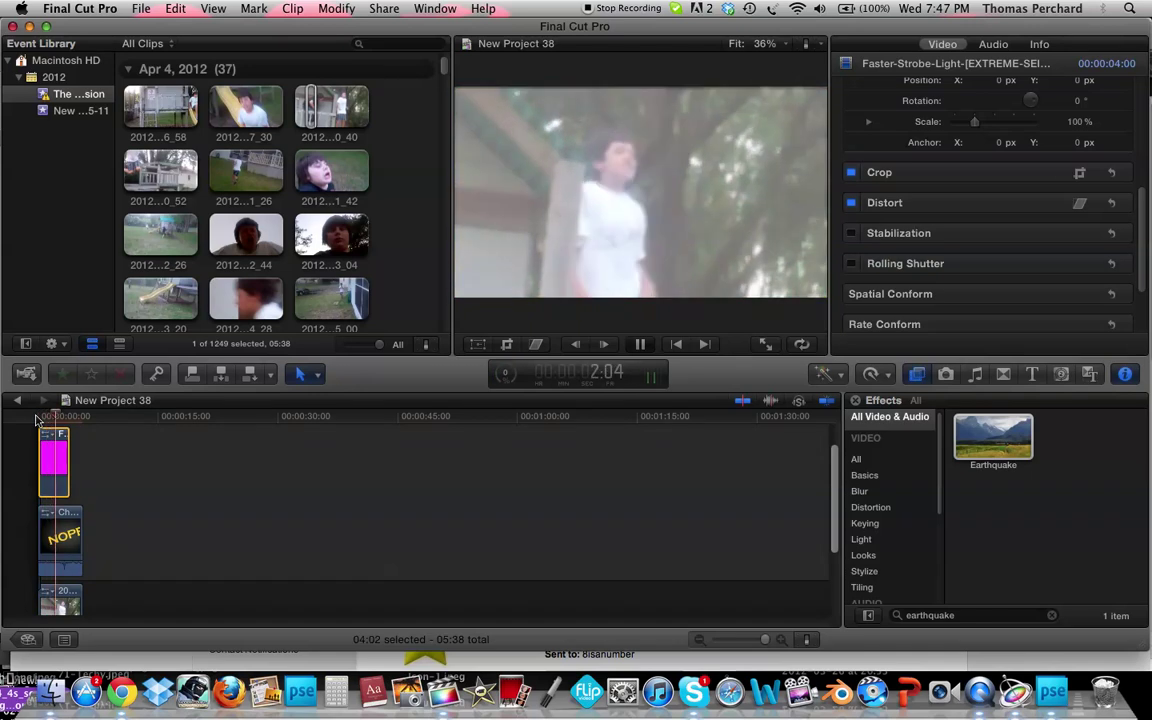
{"action": "key", "text": "space"}
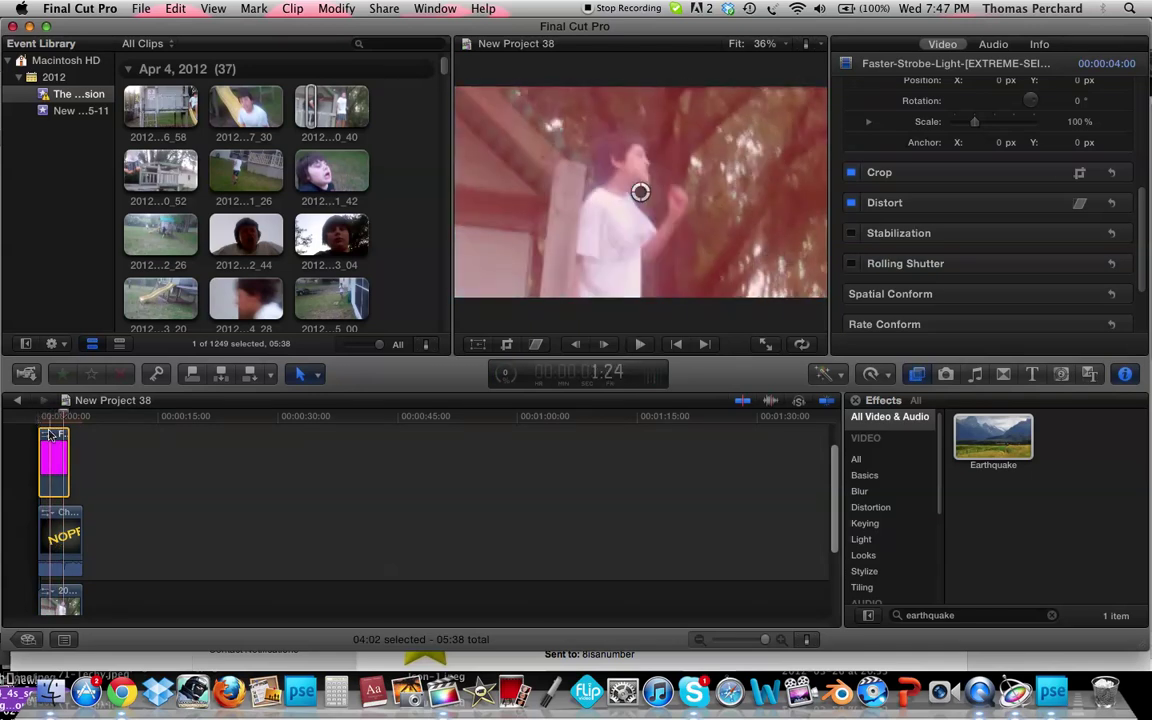